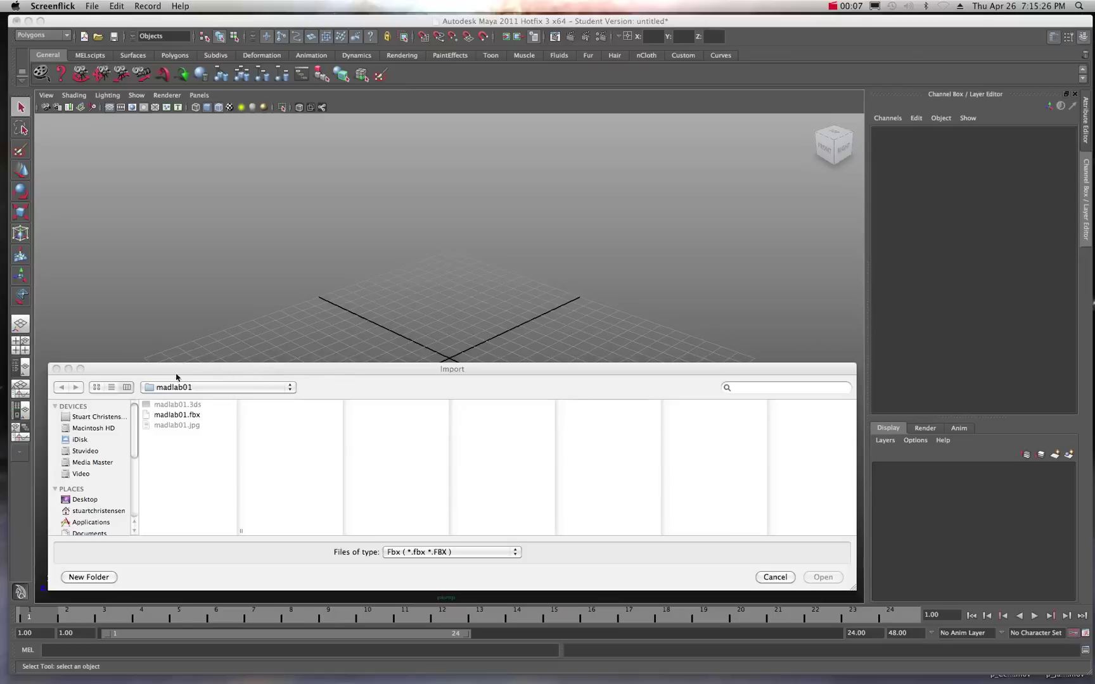
- Import madlab01.fbx from the madlab01 folder into the scene with the current FBX import settings
{"action": "left_click", "coordinate": [181, 417]}
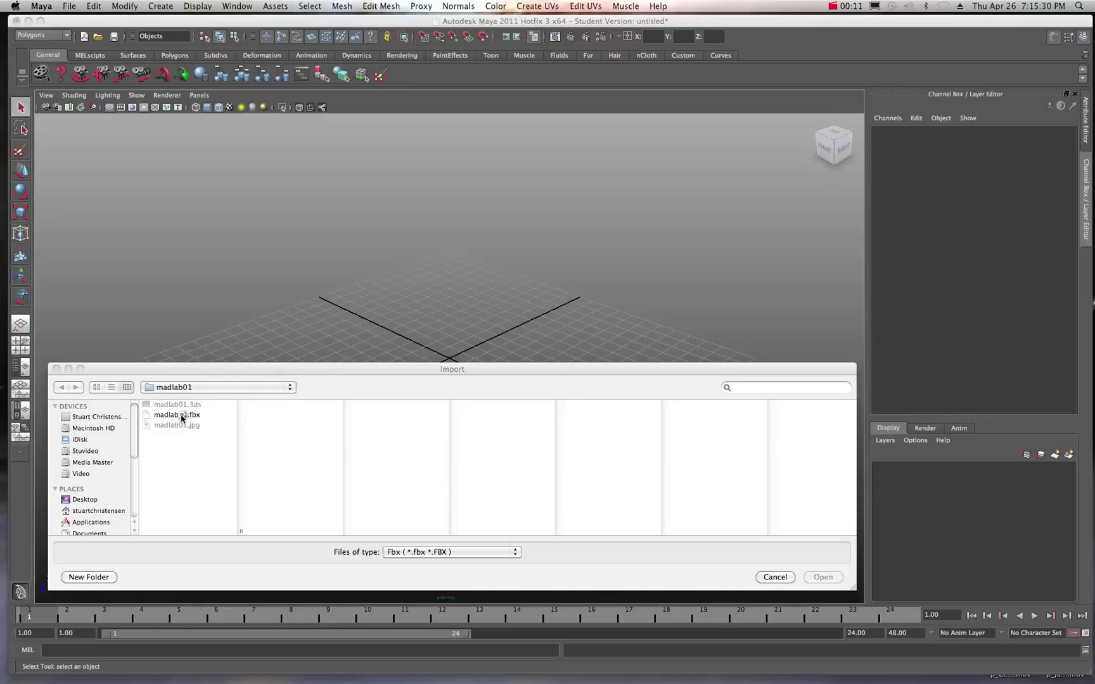
{"action": "left_click", "coordinate": [183, 414]}
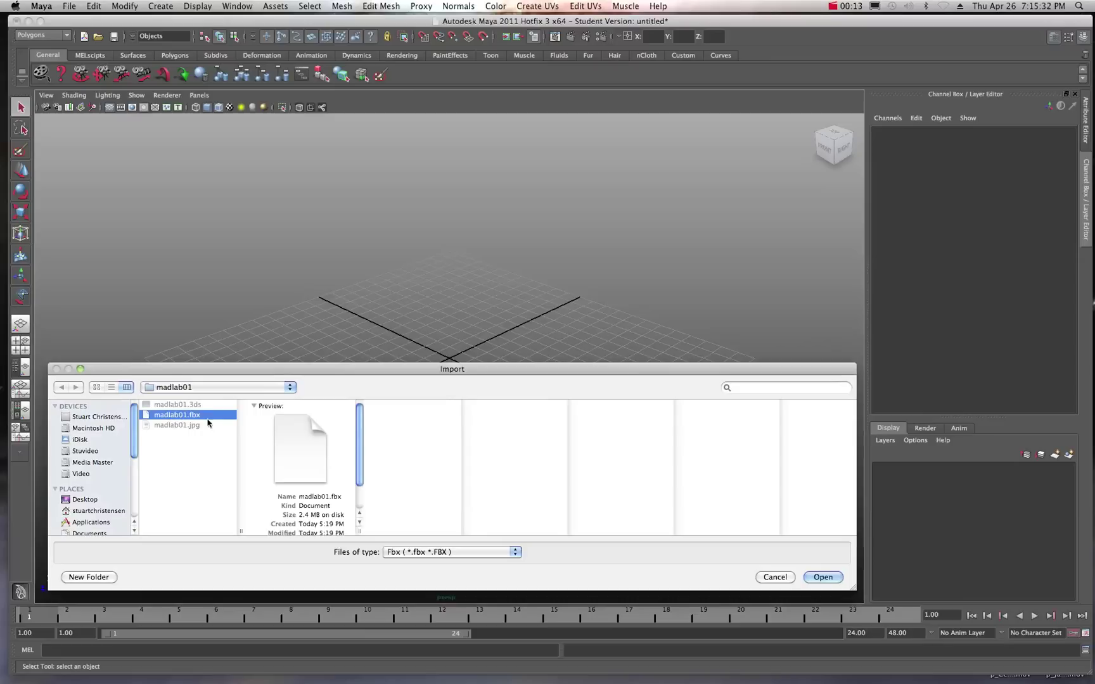
{"action": "left_click", "coordinate": [822, 577]}
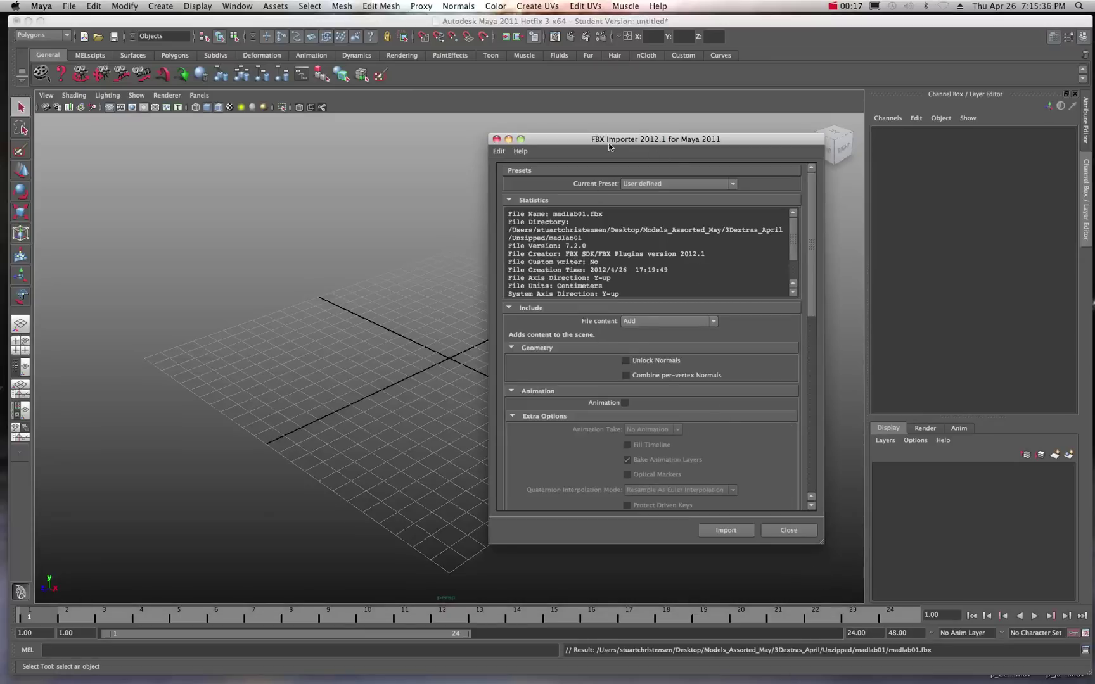
{"action": "scroll", "coordinate": [666, 375], "scroll_direction": "down", "scroll_amount": 15}
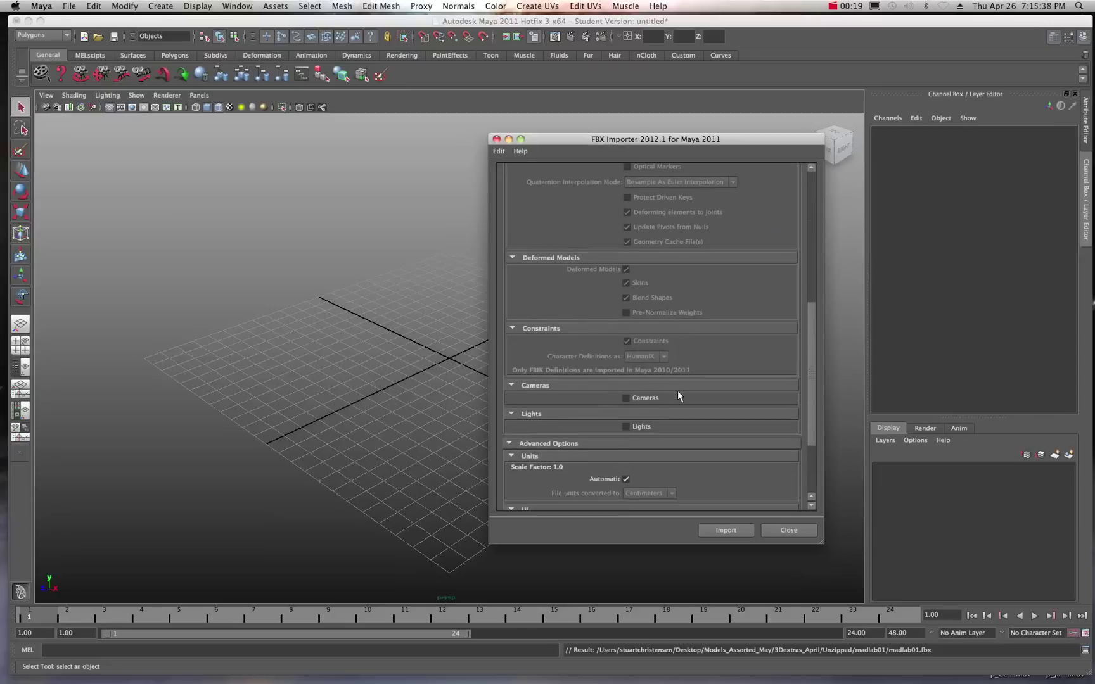
{"action": "left_click", "coordinate": [726, 531]}
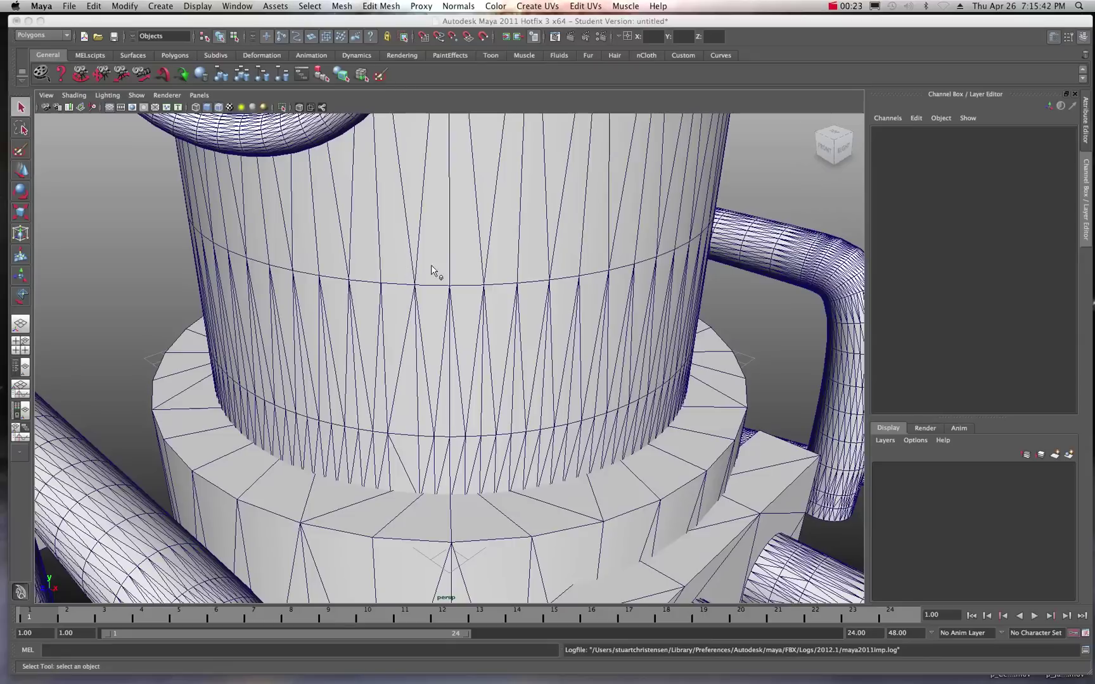
- Examine the whole imported model in the perspective view and sample its objects in the Outliner, including obj1, obj9, obj10, obj11, obj13 and obj20
{"action": "key", "text": "a"}
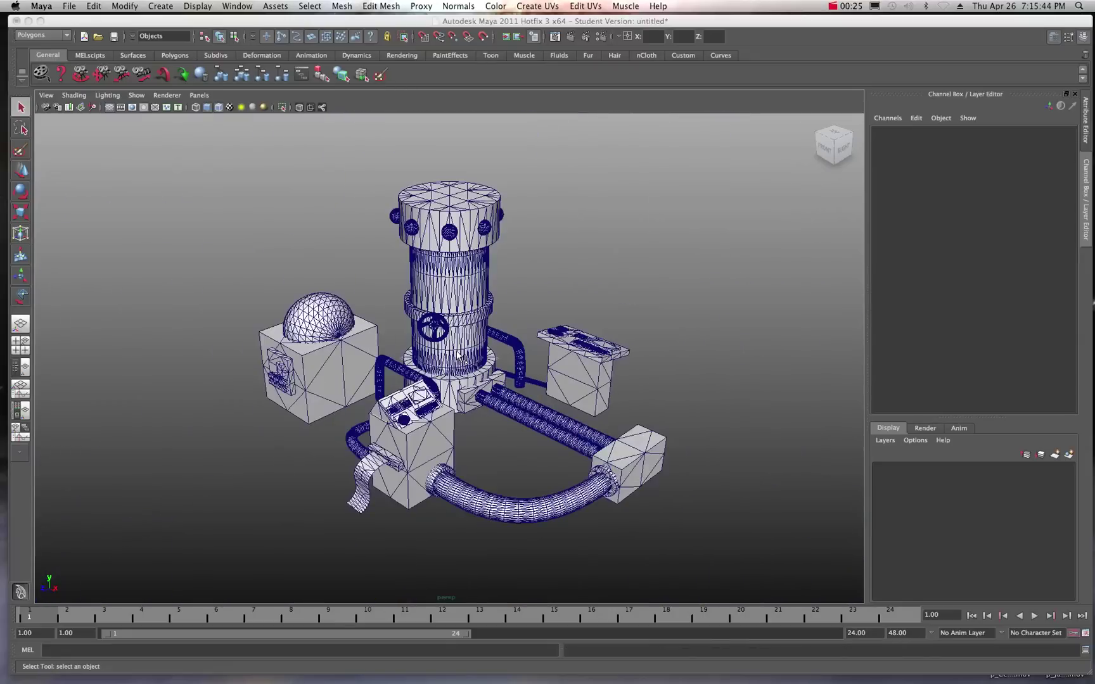
{"action": "left_click_drag", "start_coordinate": [401, 322], "coordinate": [316, 334], "text": "alt"}
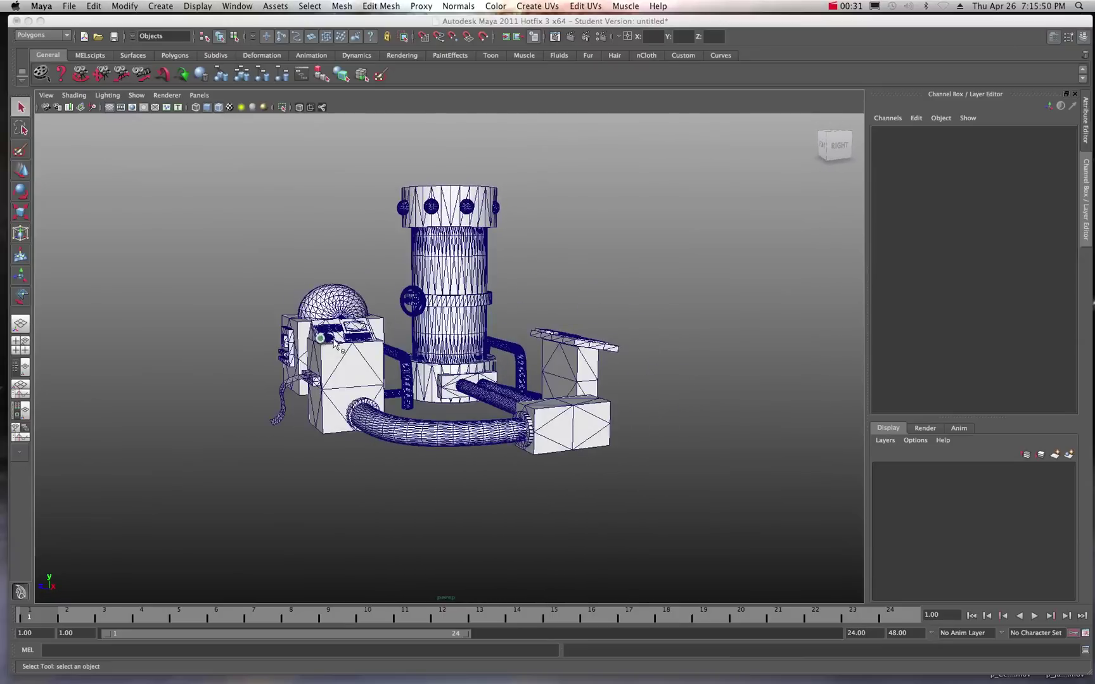
{"action": "scroll", "coordinate": [377, 315], "scroll_direction": "up", "scroll_amount": 4}
{"action": "left_click_drag", "start_coordinate": [388, 359], "coordinate": [393, 341], "text": "alt"}
{"action": "middle_click_drag", "start_coordinate": [410, 333], "coordinate": [406, 382], "text": "alt"}
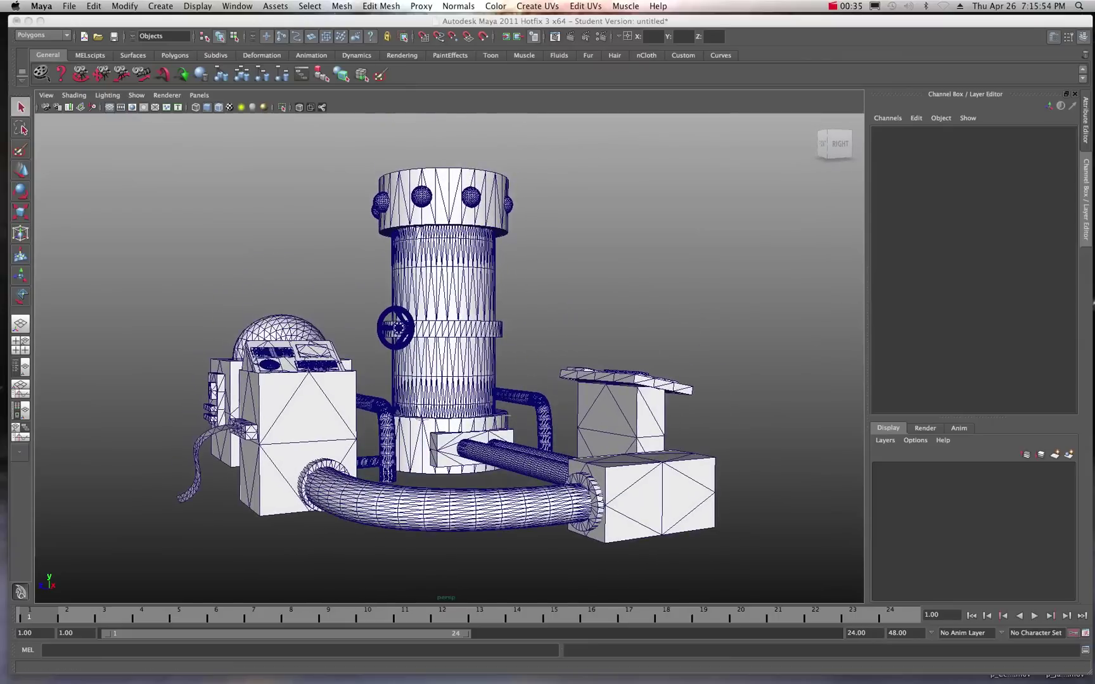
{"action": "left_click_drag", "start_coordinate": [1094, 101], "coordinate": [778, 129]}
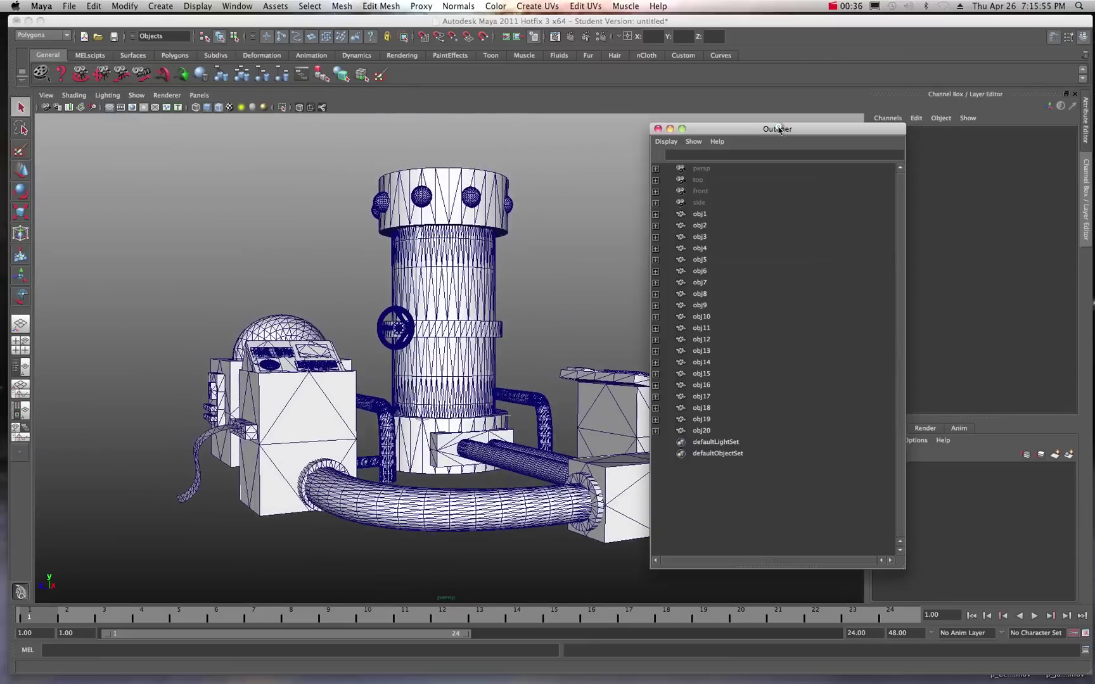
{"action": "left_click", "coordinate": [698, 216]}
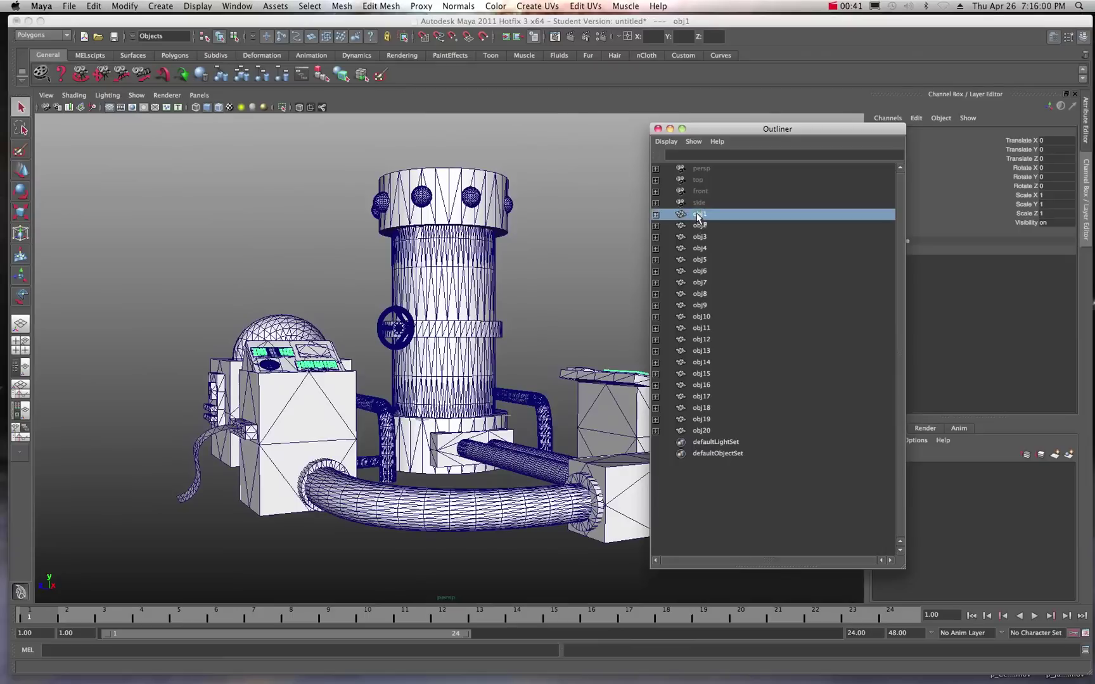
{"action": "left_click", "coordinate": [706, 431]}
{"action": "left_click", "coordinate": [703, 351]}
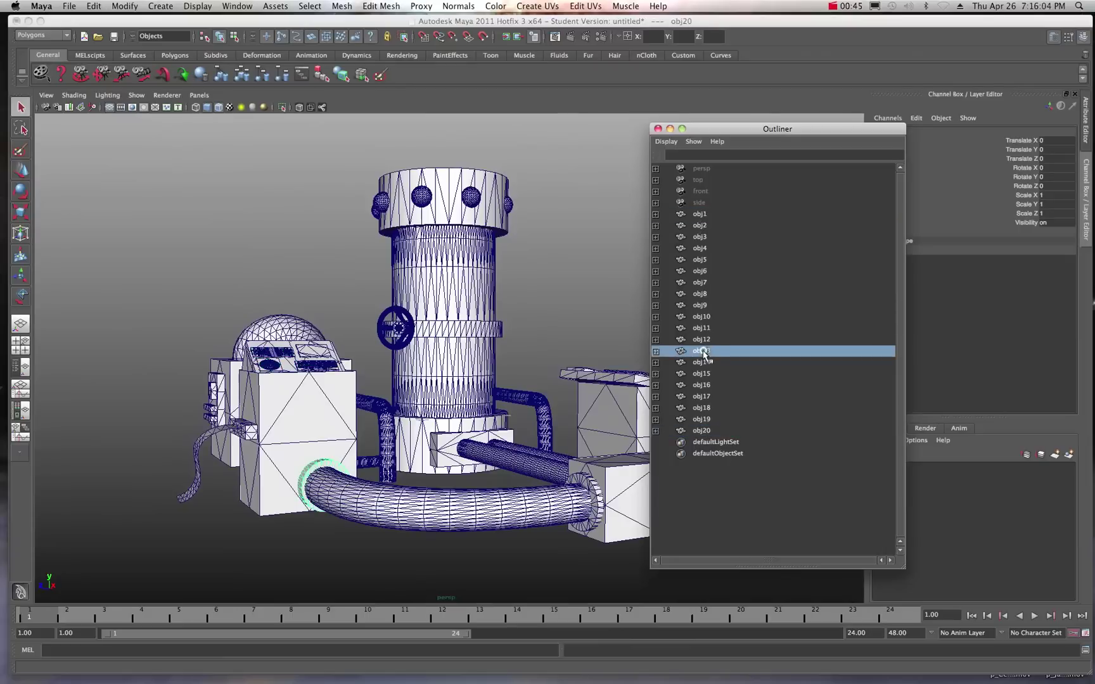
{"action": "left_click", "coordinate": [702, 328]}
{"action": "left_click", "coordinate": [703, 317]}
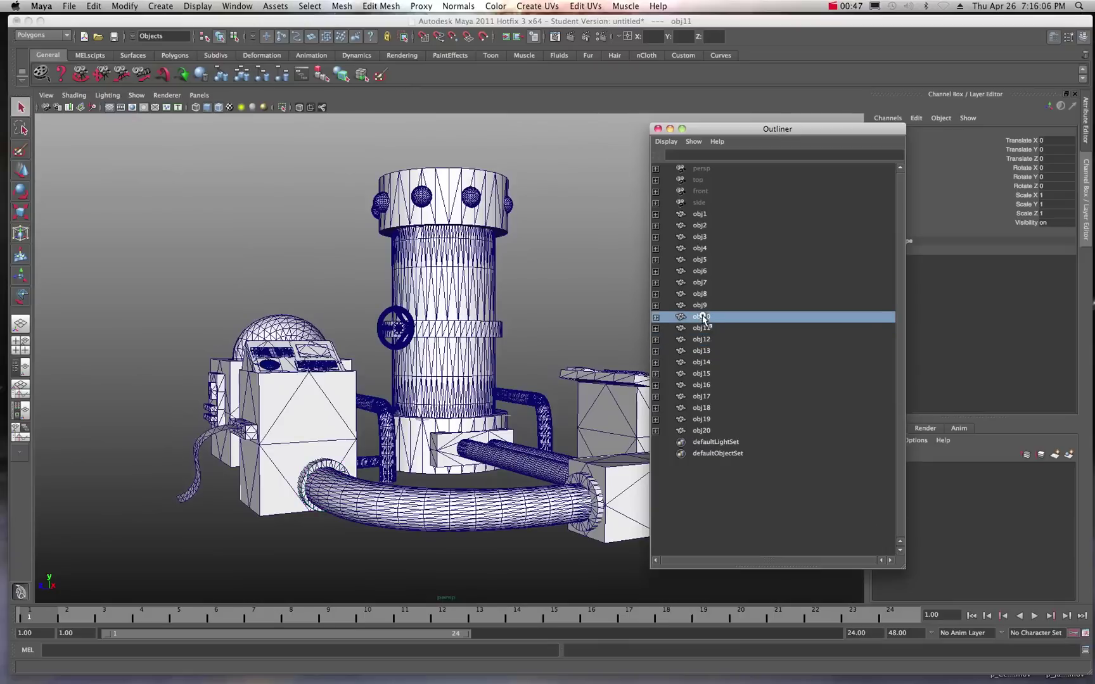
{"action": "left_click", "coordinate": [701, 306]}
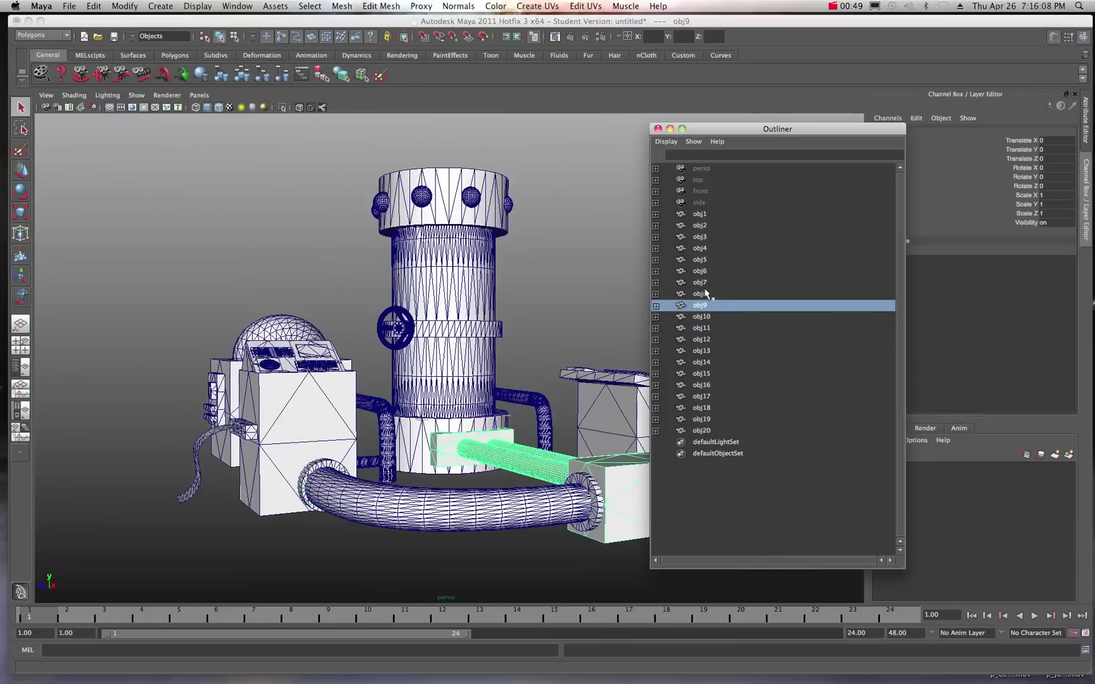
- Group obj1 through obj20 and rename the group Madlab_Group
{"action": "left_click", "coordinate": [700, 215]}
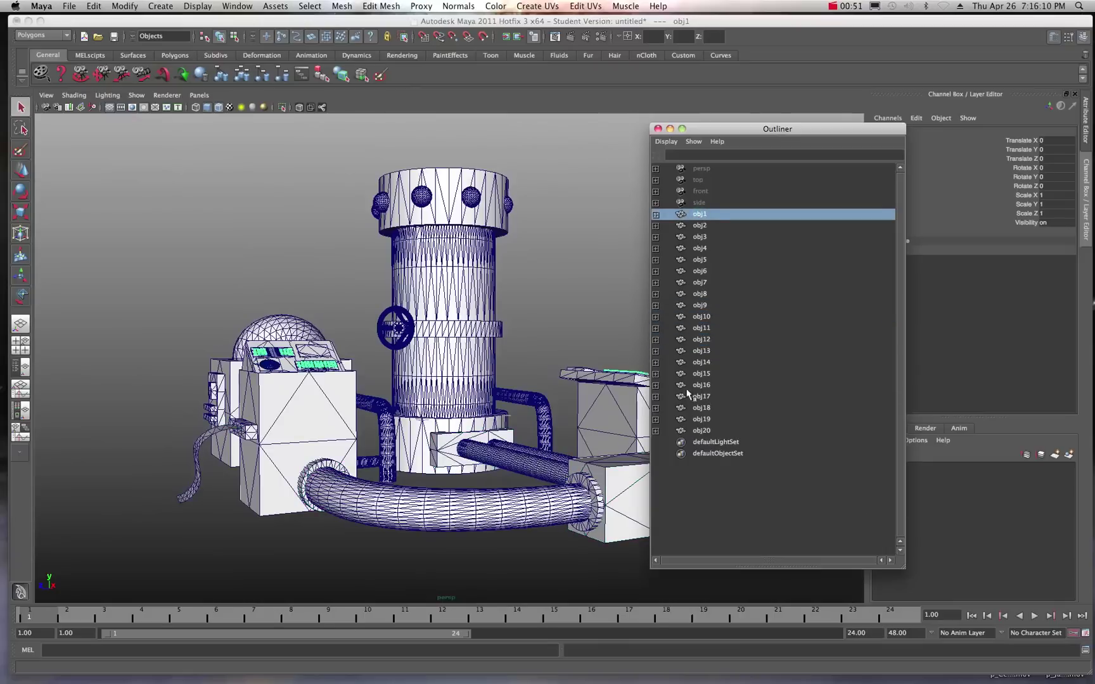
{"action": "left_click", "coordinate": [702, 431], "text": "shift"}
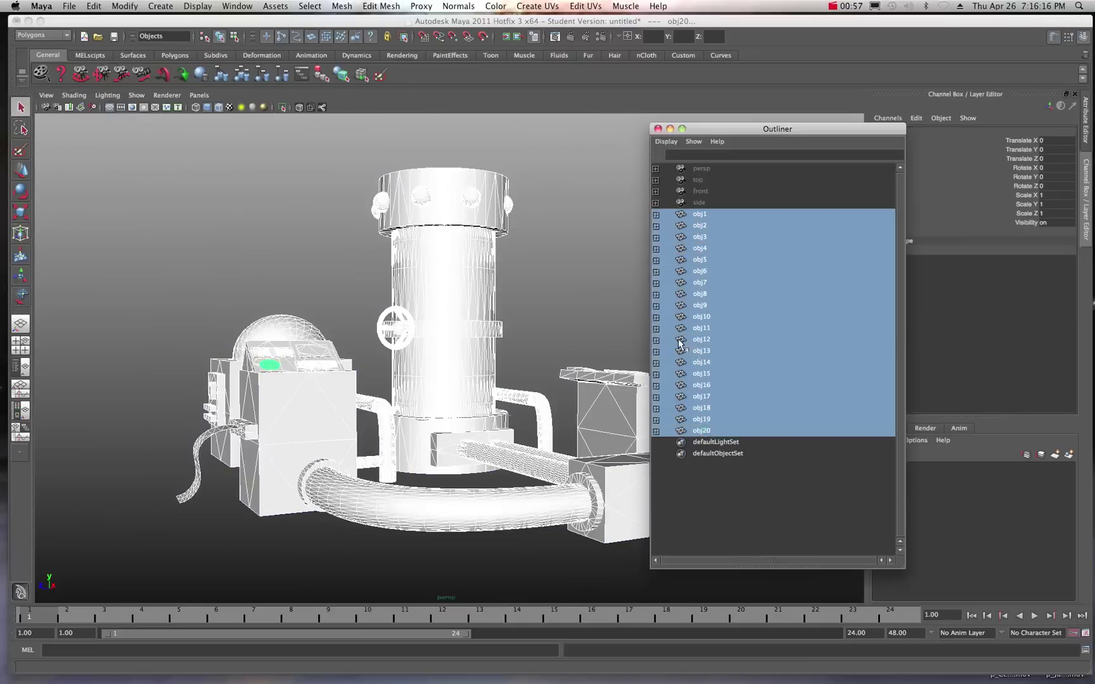
{"action": "left_click", "coordinate": [221, 75]}
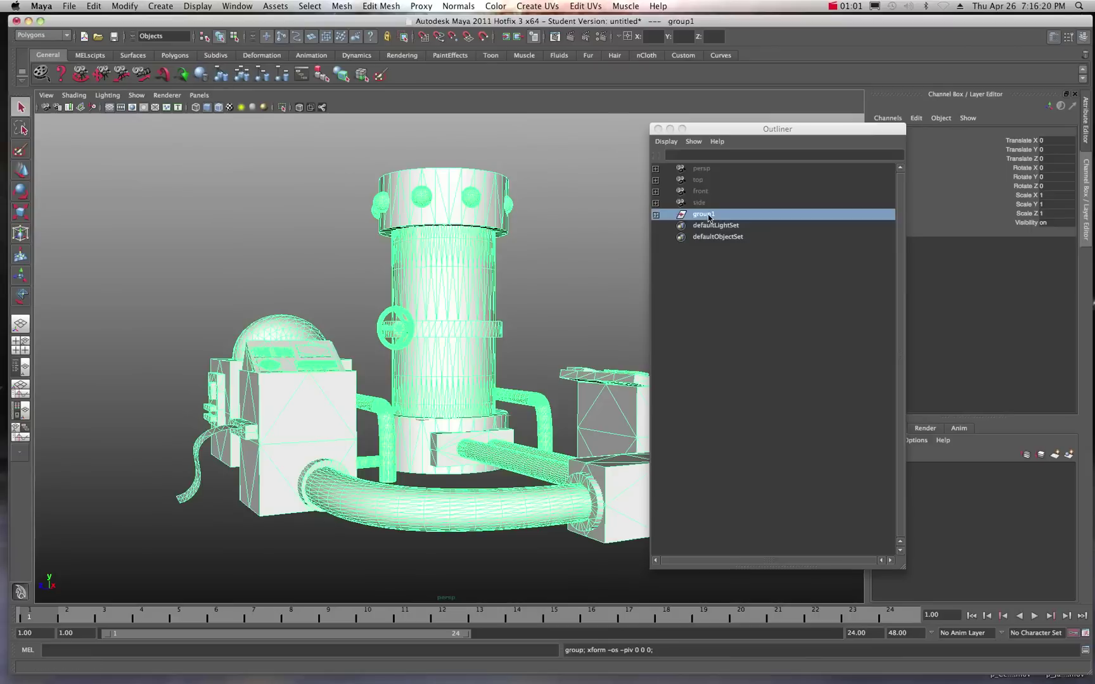
{"action": "left_click", "coordinate": [708, 218]}
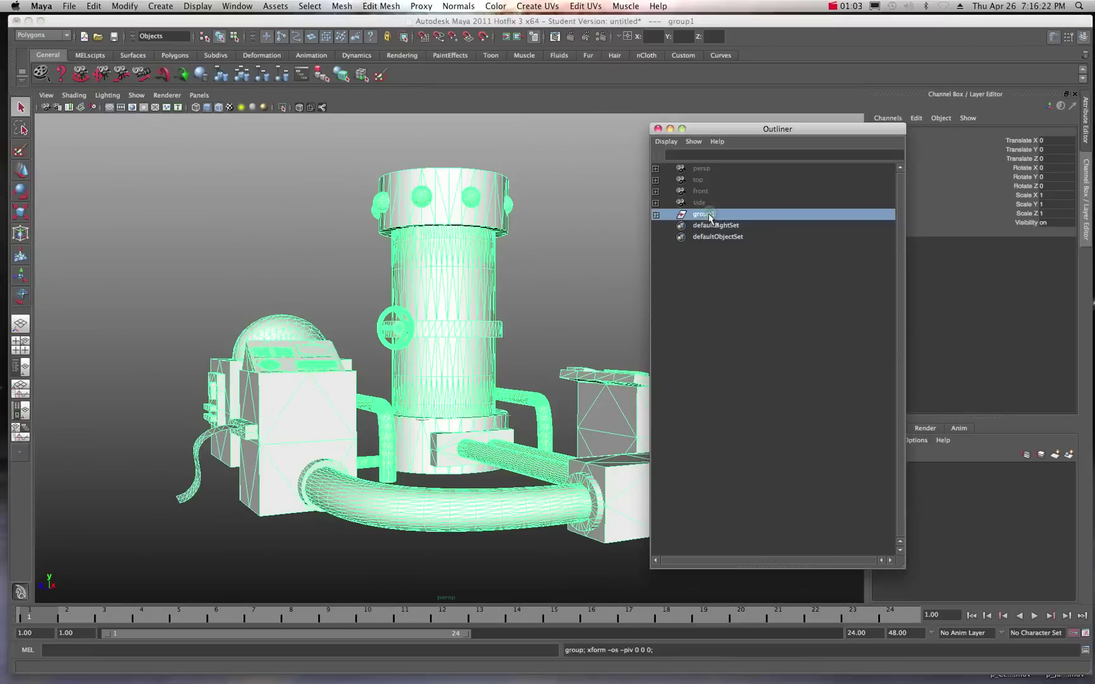
{"action": "double_click", "coordinate": [710, 215]}
{"action": "type", "text": "Madlab_G"}
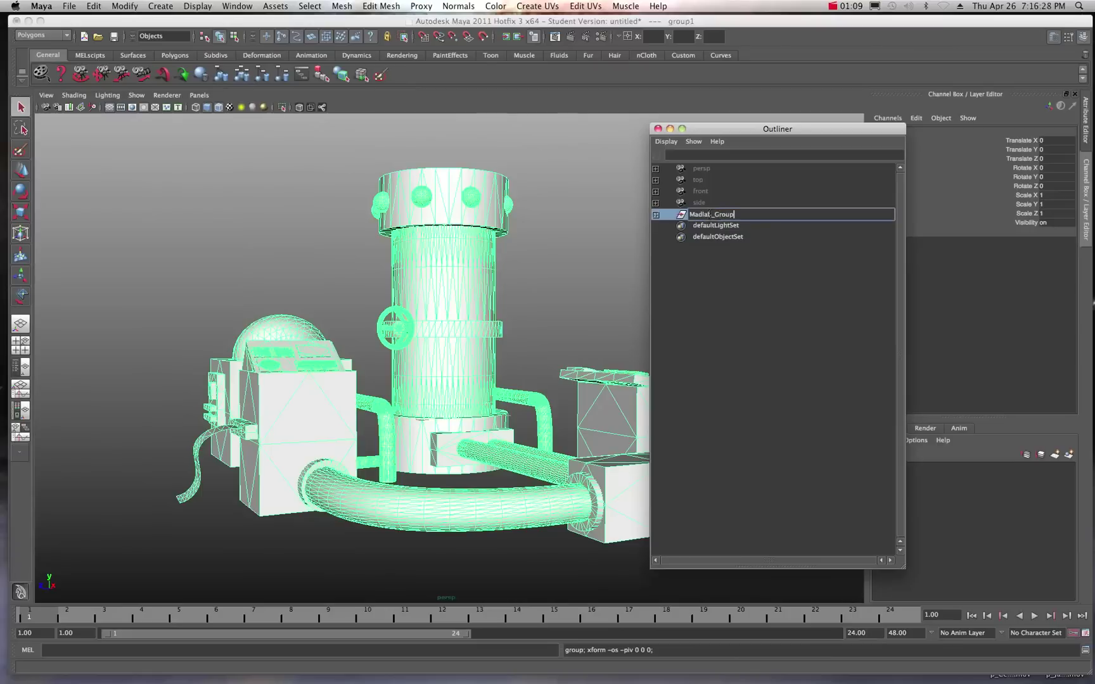
{"action": "left_click", "coordinate": [675, 216]}
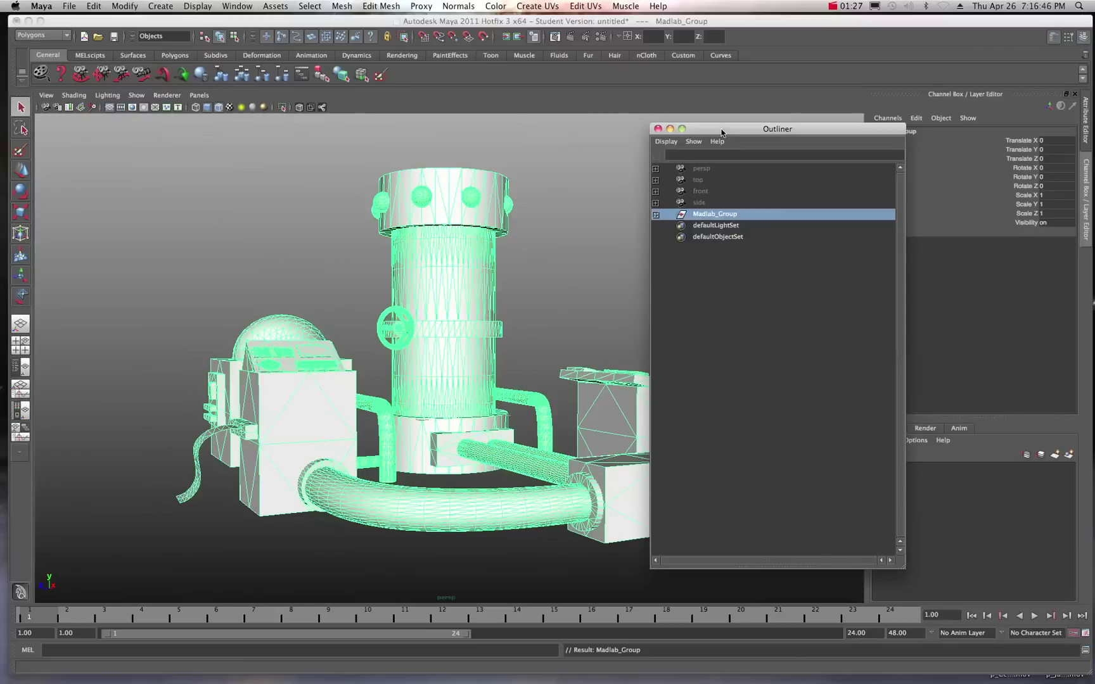
- Scale Madlab_Group down uniformly to about 0.085 so it fits on the grid, and deselect it
{"action": "left_click_drag", "start_coordinate": [722, 132], "coordinate": [827, 122]}
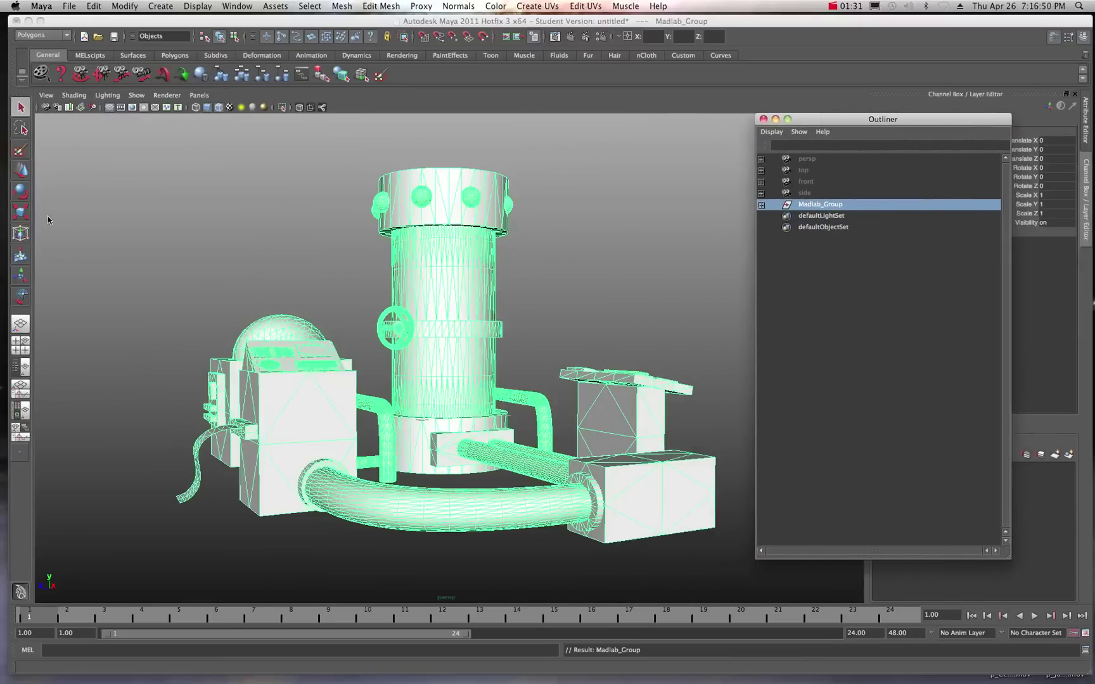
{"action": "left_click", "coordinate": [20, 212]}
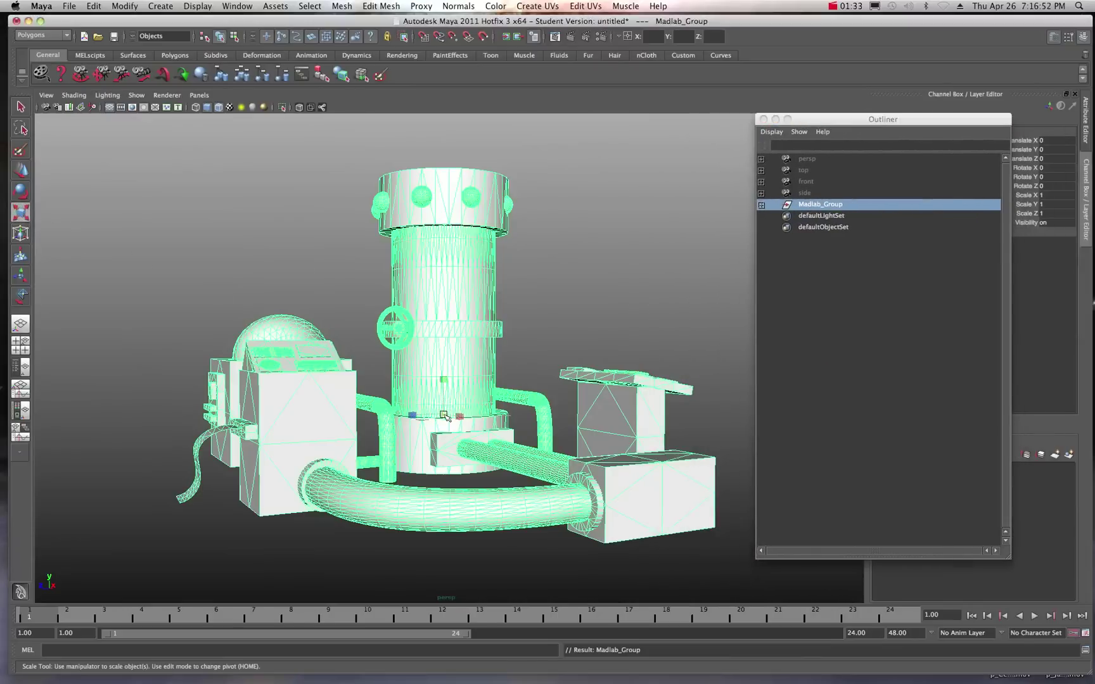
{"action": "left_click_drag", "start_coordinate": [445, 416], "coordinate": [129, 264]}
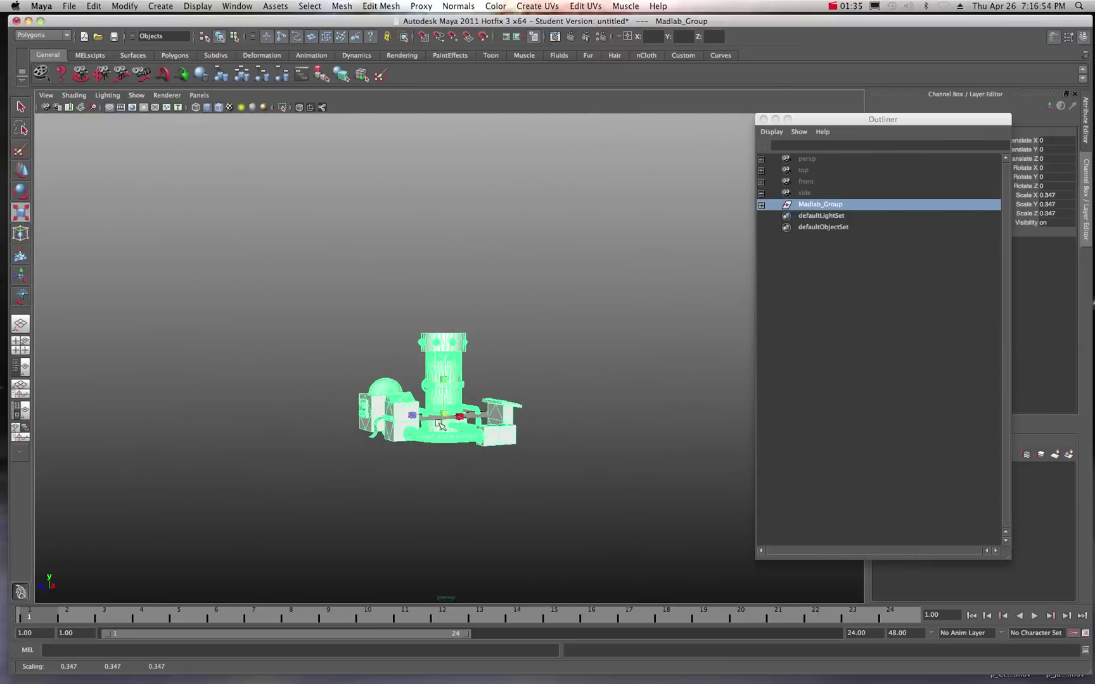
{"action": "left_click_drag", "start_coordinate": [441, 416], "coordinate": [327, 358]}
{"action": "scroll", "coordinate": [354, 368], "scroll_direction": "up", "scroll_amount": 5}
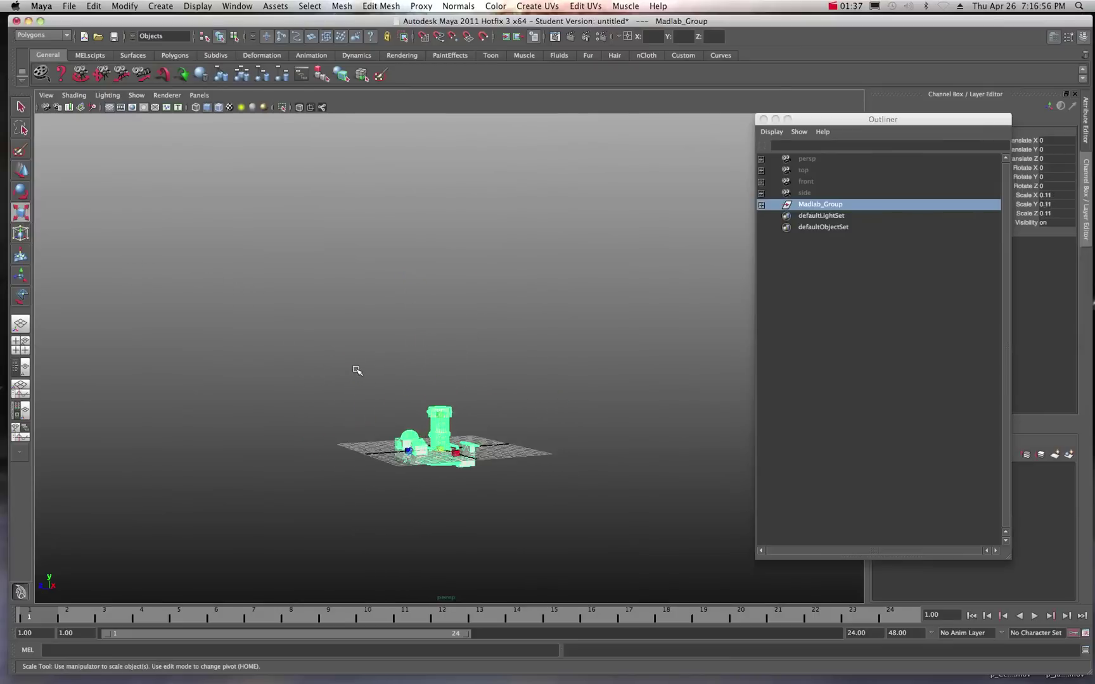
{"action": "middle_click_drag", "start_coordinate": [475, 434], "coordinate": [502, 332], "text": "alt"}
{"action": "scroll", "coordinate": [508, 387], "scroll_direction": "up", "scroll_amount": 8}
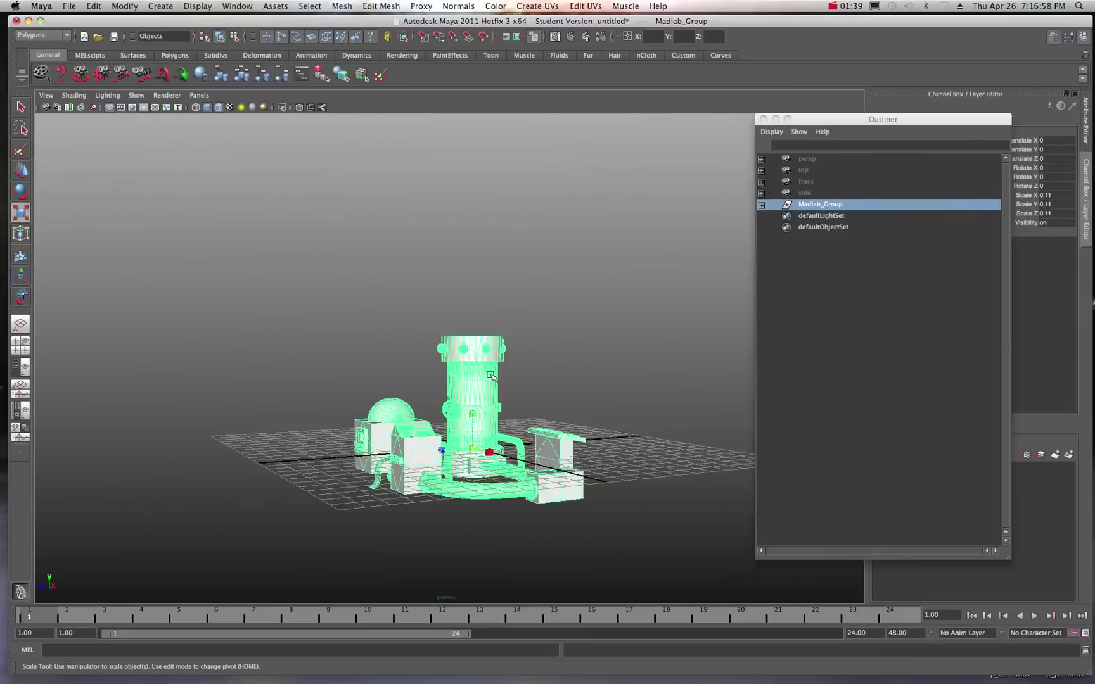
{"action": "middle_click_drag", "start_coordinate": [526, 460], "coordinate": [503, 385], "text": "alt"}
{"action": "left_click_drag", "start_coordinate": [469, 429], "coordinate": [415, 433]}
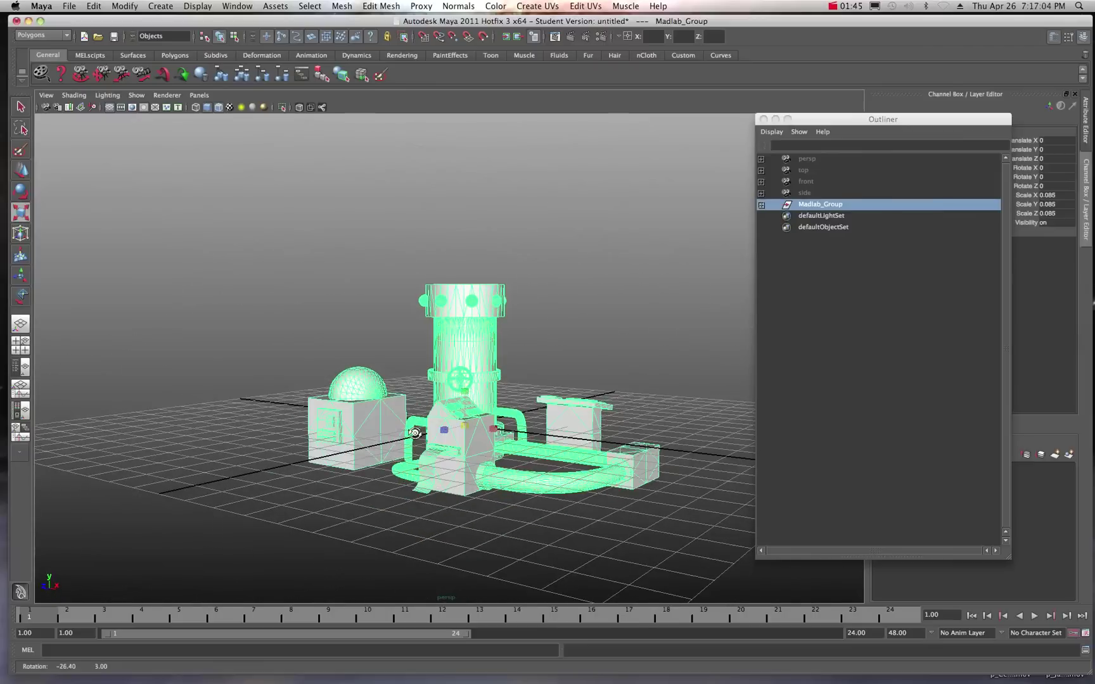
{"action": "left_click", "coordinate": [508, 264]}
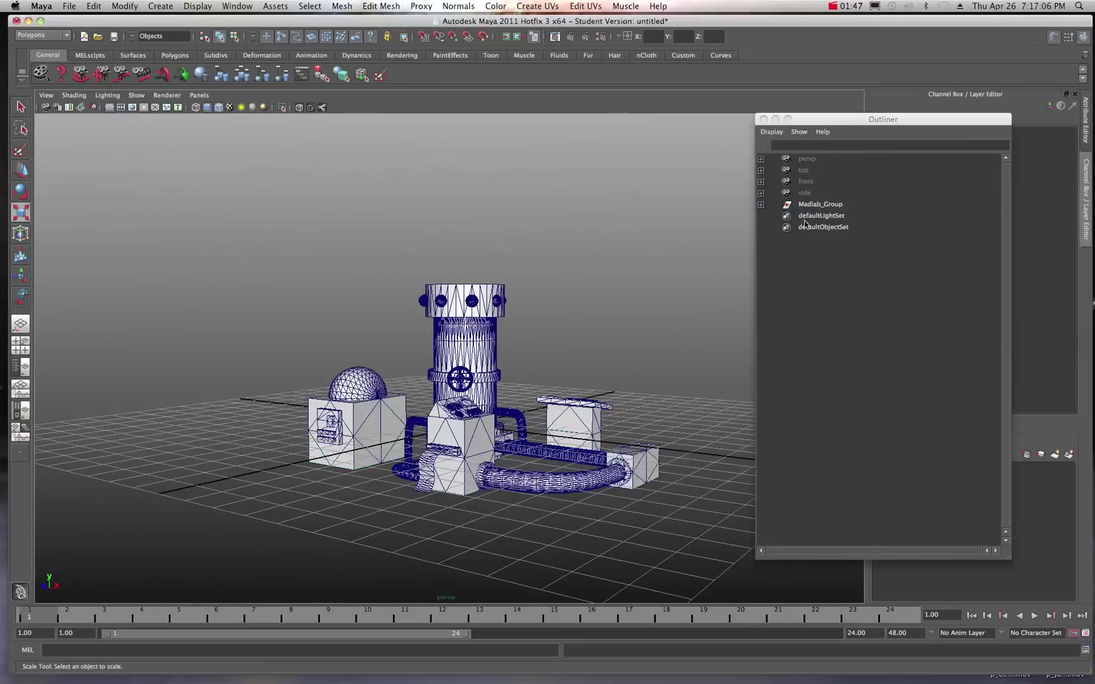
- Expand Madlab_Group in the Outliner and select obj1 within it
{"action": "left_click", "coordinate": [820, 205]}
{"action": "left_click", "coordinate": [761, 205]}
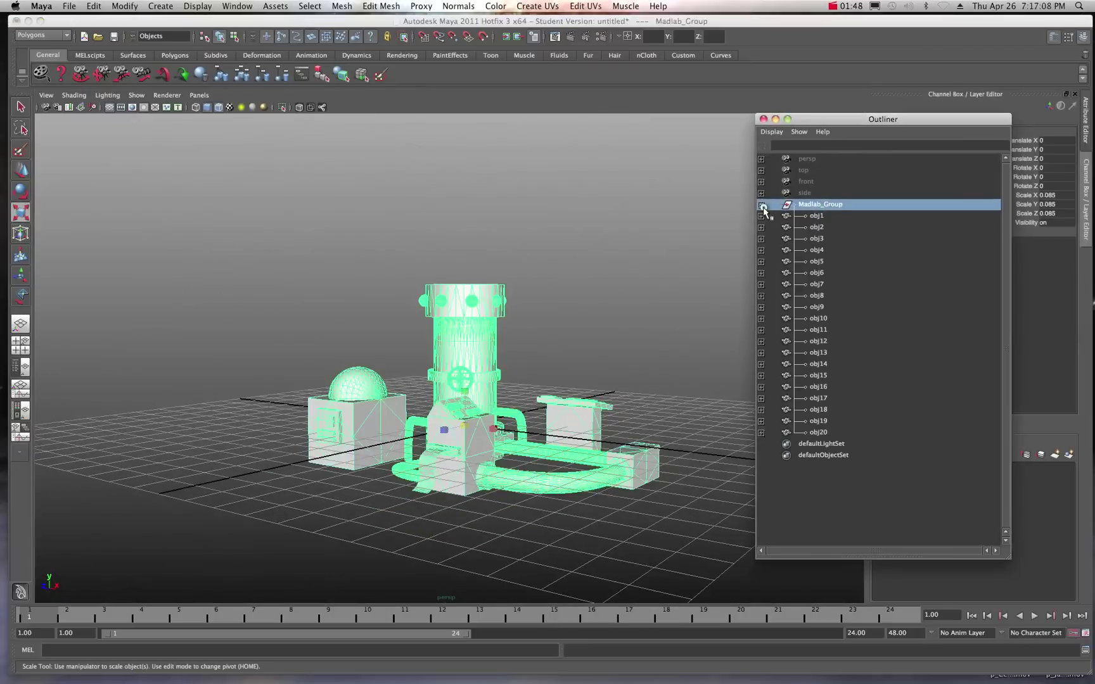
{"action": "left_click", "coordinate": [811, 216]}
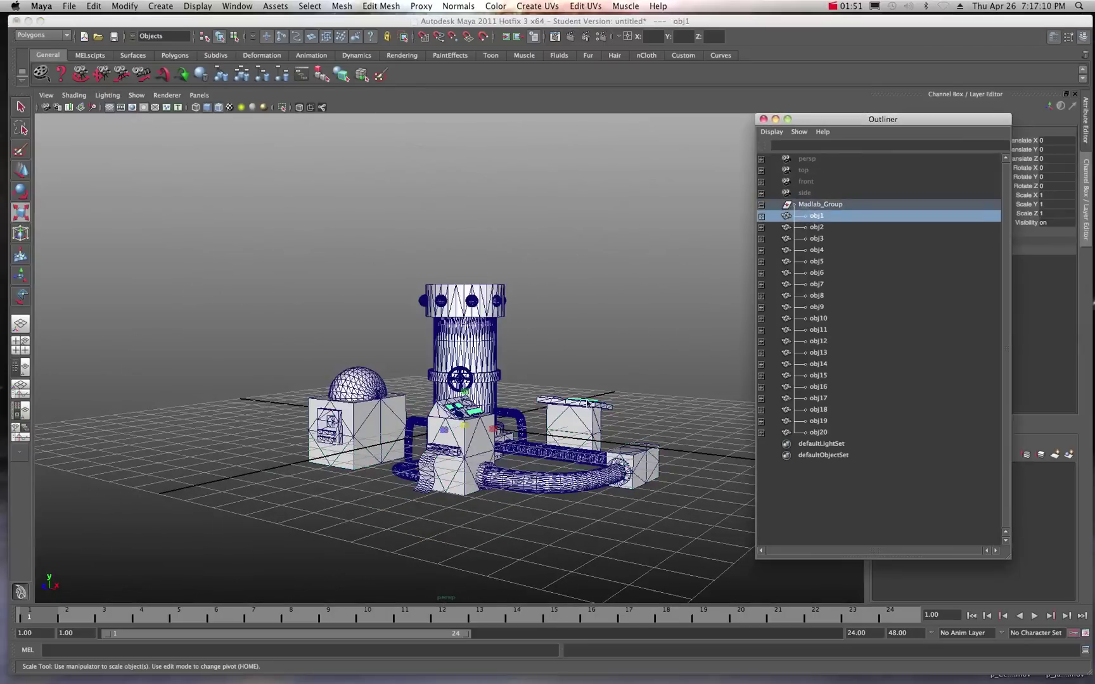
- Look through the imported model's materials in the Hypershade, sampling mat10 and mat4, and move the window out of the way
{"action": "left_click_drag", "start_coordinate": [1094, 164], "coordinate": [541, 162]}
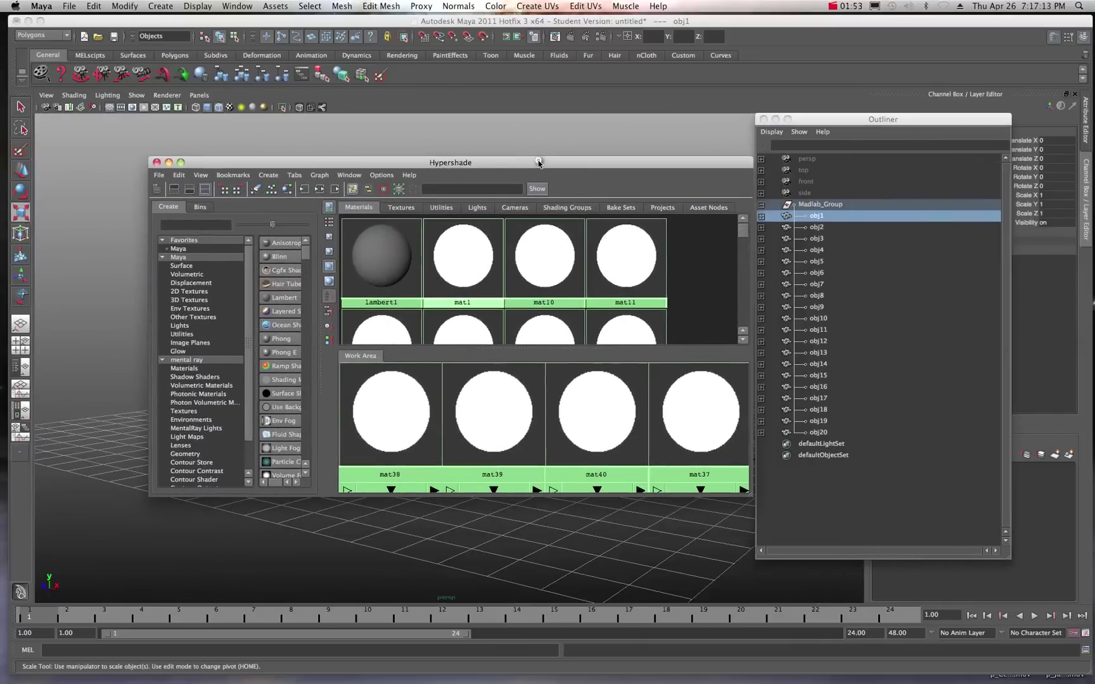
{"action": "left_click", "coordinate": [460, 253]}
{"action": "left_click", "coordinate": [547, 260]}
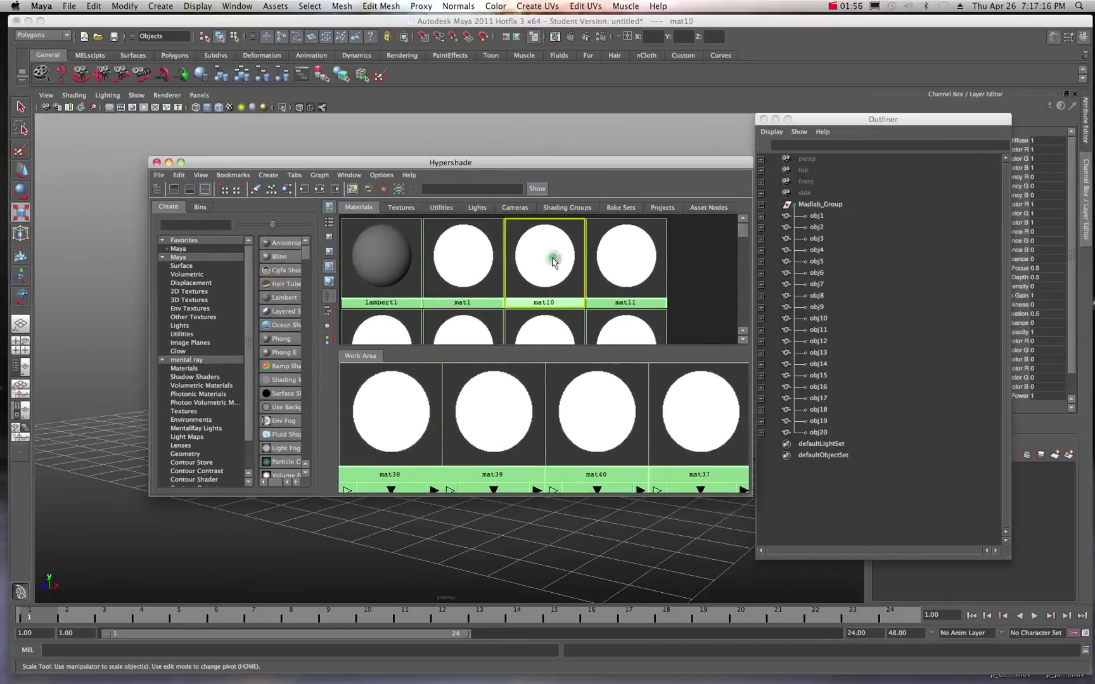
{"action": "scroll", "coordinate": [550, 271], "scroll_direction": "down", "scroll_amount": 5}
{"action": "scroll", "coordinate": [550, 271], "scroll_direction": "down", "scroll_amount": 5}
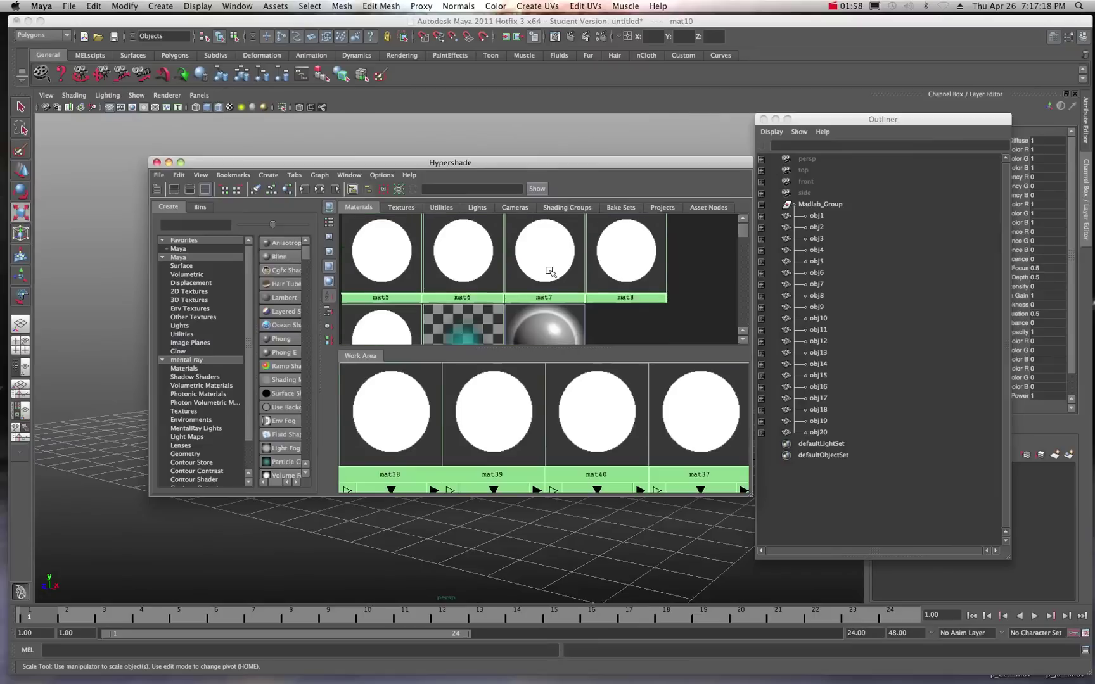
{"action": "left_click", "coordinate": [535, 283]}
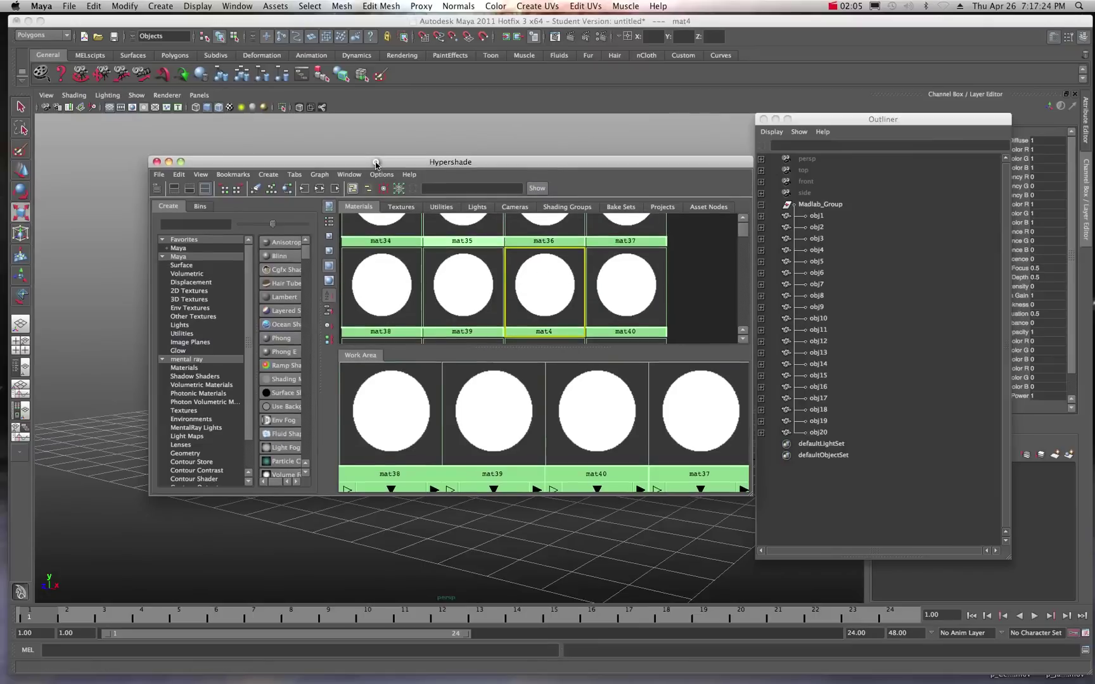
{"action": "left_click_drag", "start_coordinate": [376, 162], "coordinate": [1094, 254]}
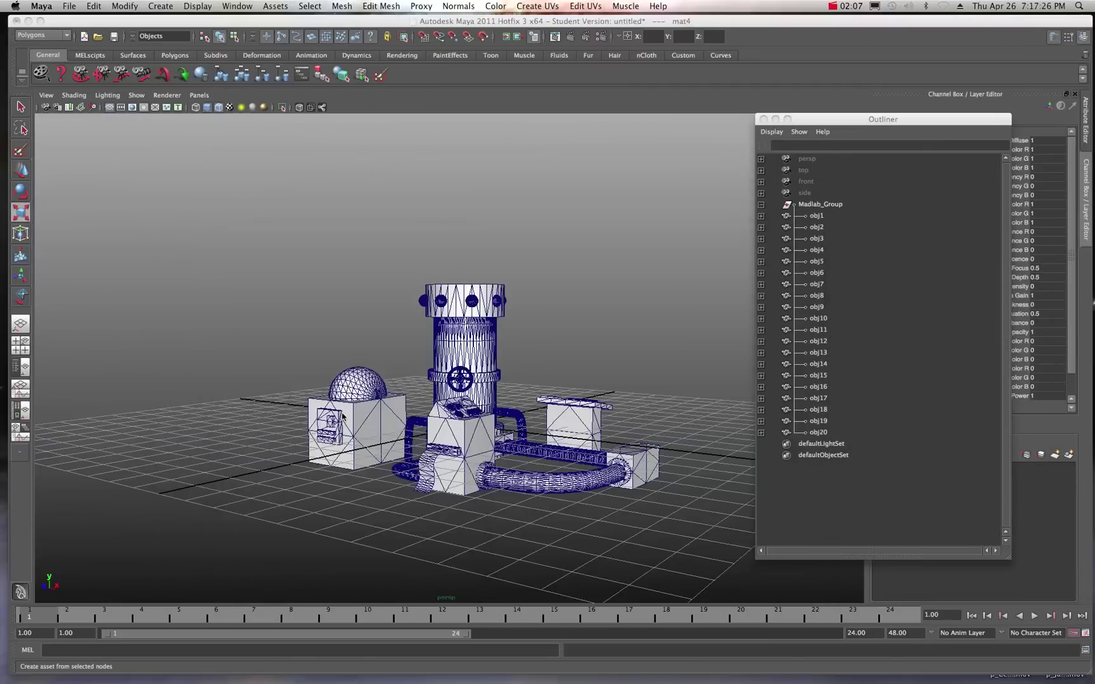
- Select the box, the side table, the tall cylinder and its cap in the viewport to check how the model is divided into objects
{"action": "left_click", "coordinate": [373, 421]}
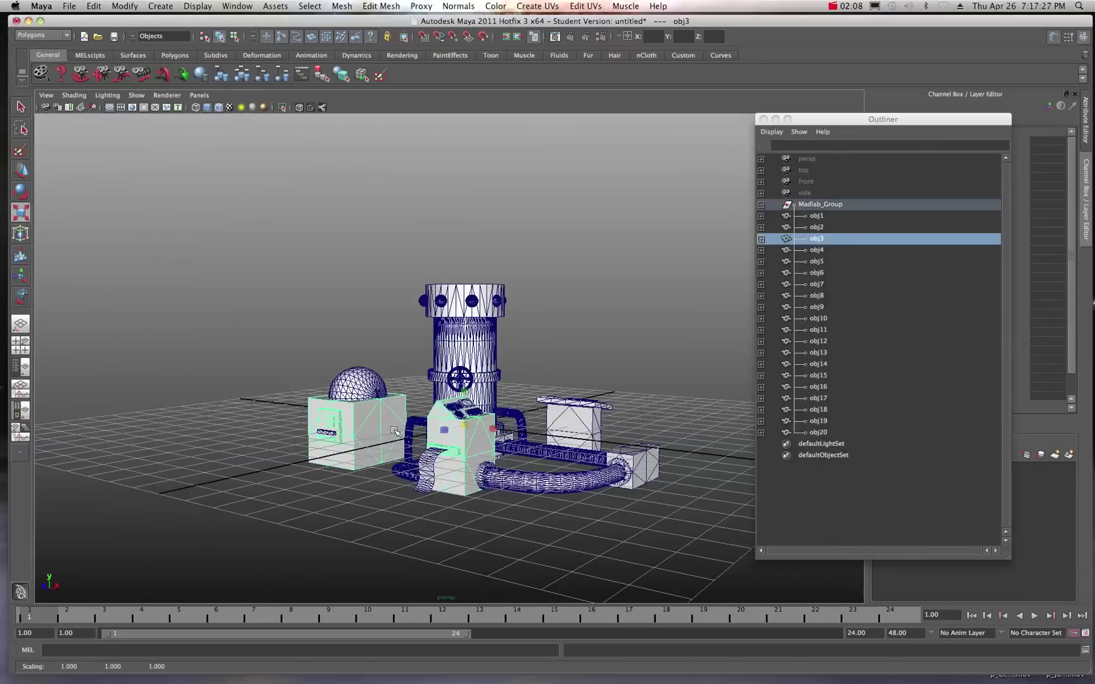
{"action": "left_click", "coordinate": [572, 422]}
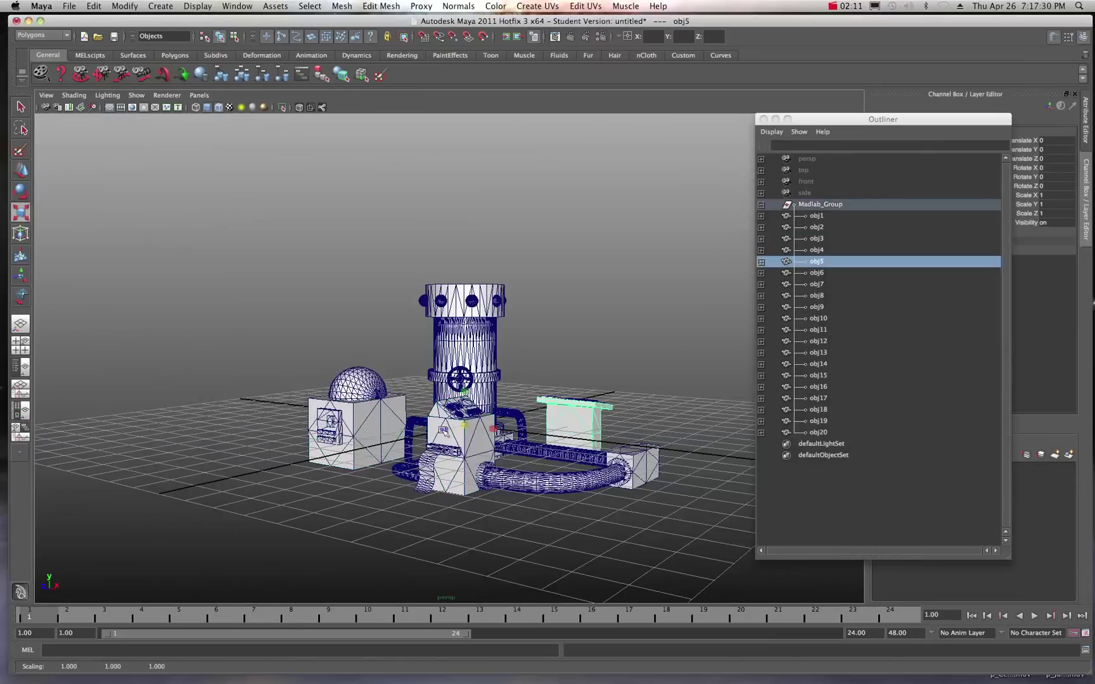
{"action": "left_click", "coordinate": [457, 341]}
{"action": "left_click", "coordinate": [462, 302]}
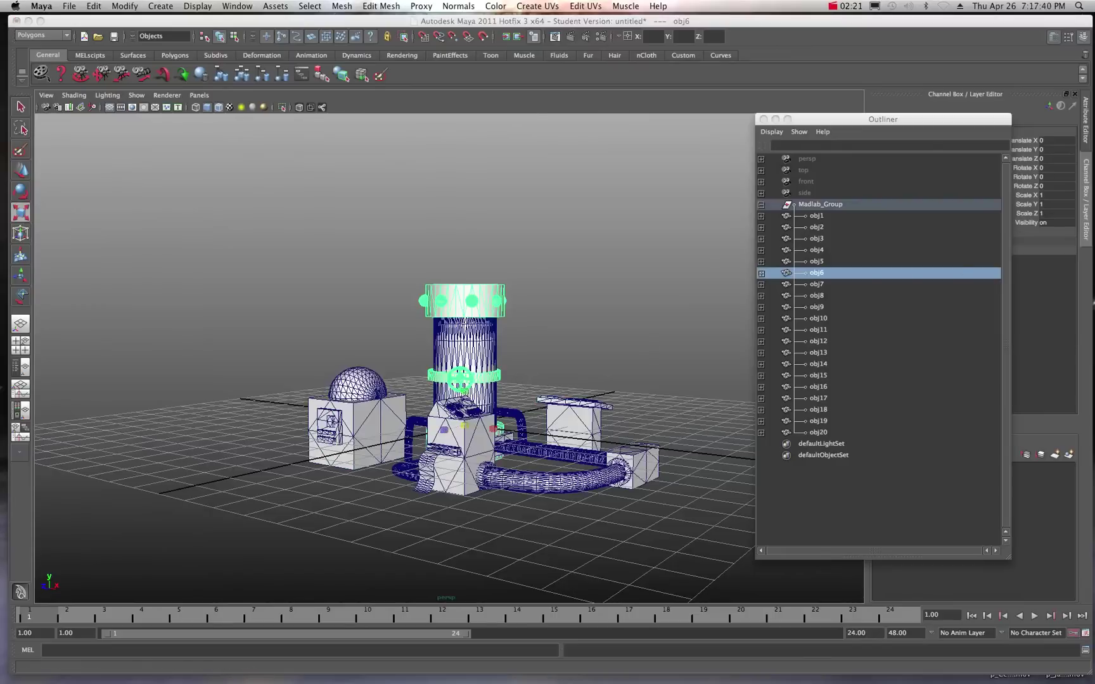
- Use mat1 in the Hypershade to select the objects assigned to it, and inspect the model in the viewport for them
{"action": "left_click_drag", "start_coordinate": [1094, 171], "coordinate": [577, 171]}
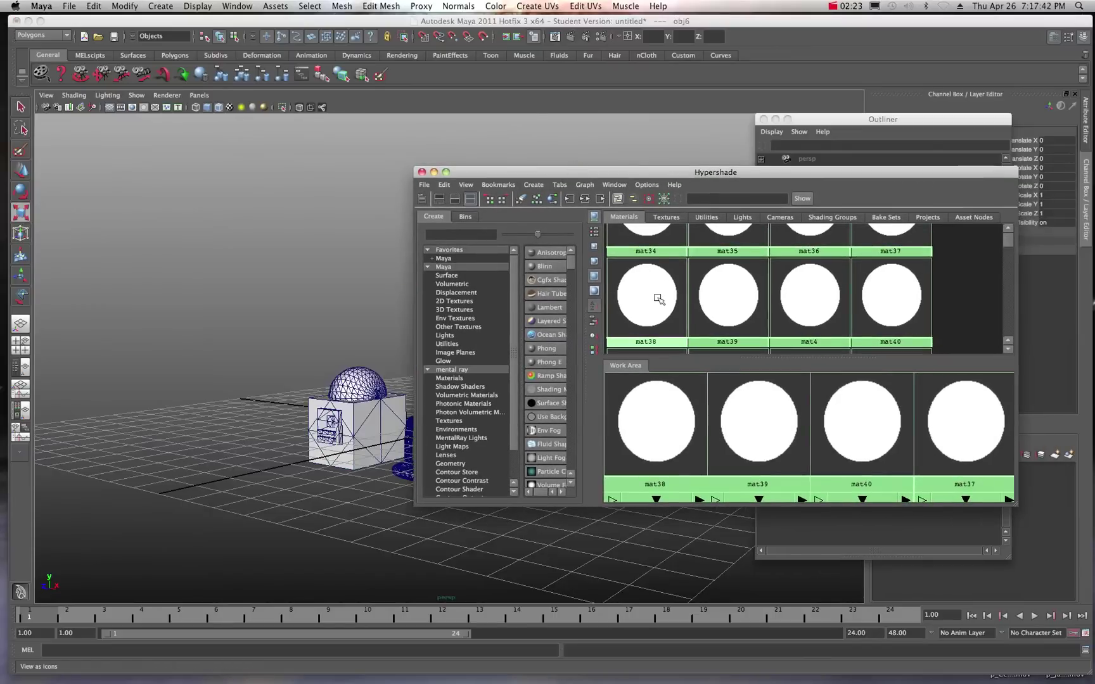
{"action": "scroll", "coordinate": [652, 295], "scroll_direction": "up", "scroll_amount": 8}
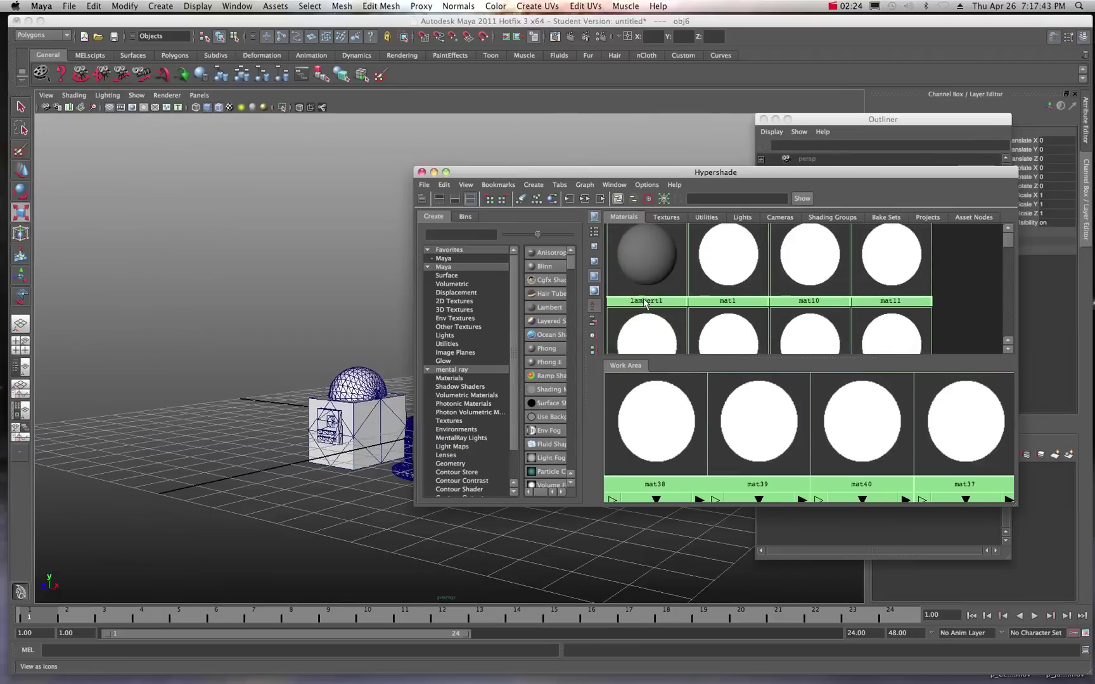
{"action": "left_click", "coordinate": [727, 274]}
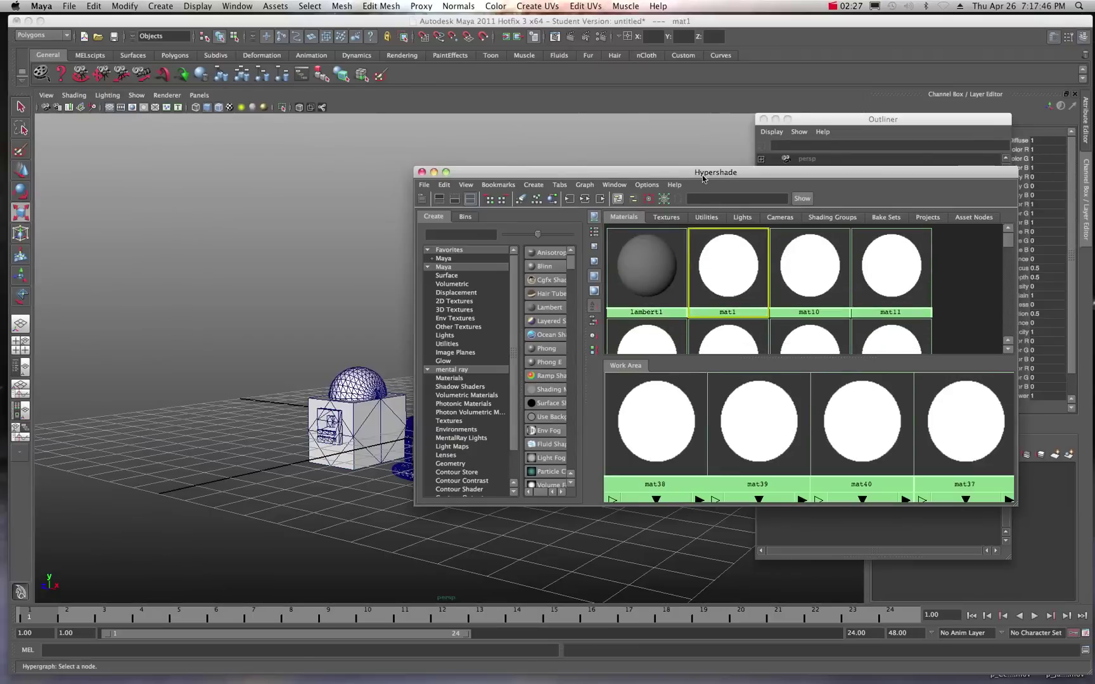
{"action": "left_click_drag", "start_coordinate": [697, 173], "coordinate": [858, 133]}
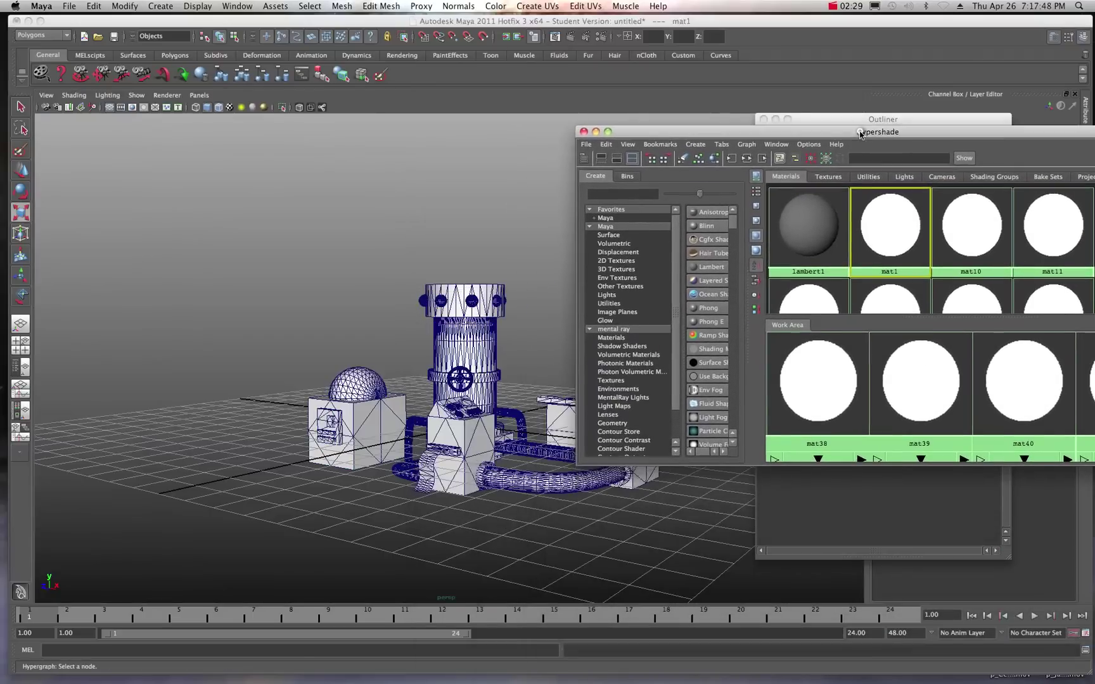
{"action": "right_click", "coordinate": [893, 224]}
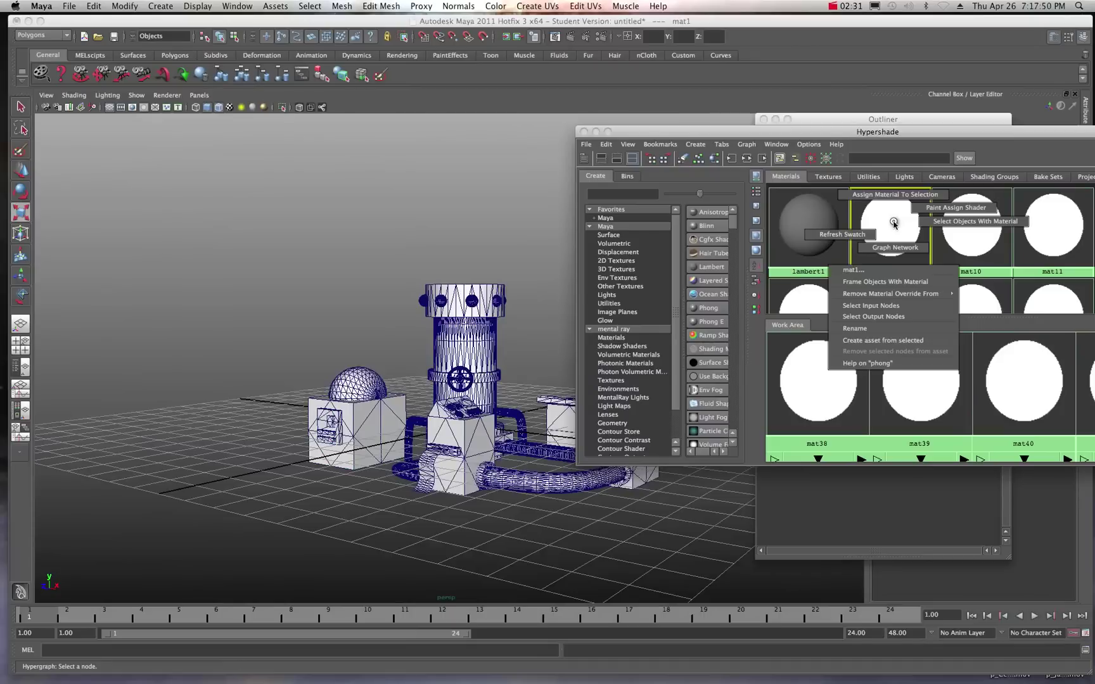
{"action": "right_click_drag", "start_coordinate": [893, 223], "coordinate": [937, 226]}
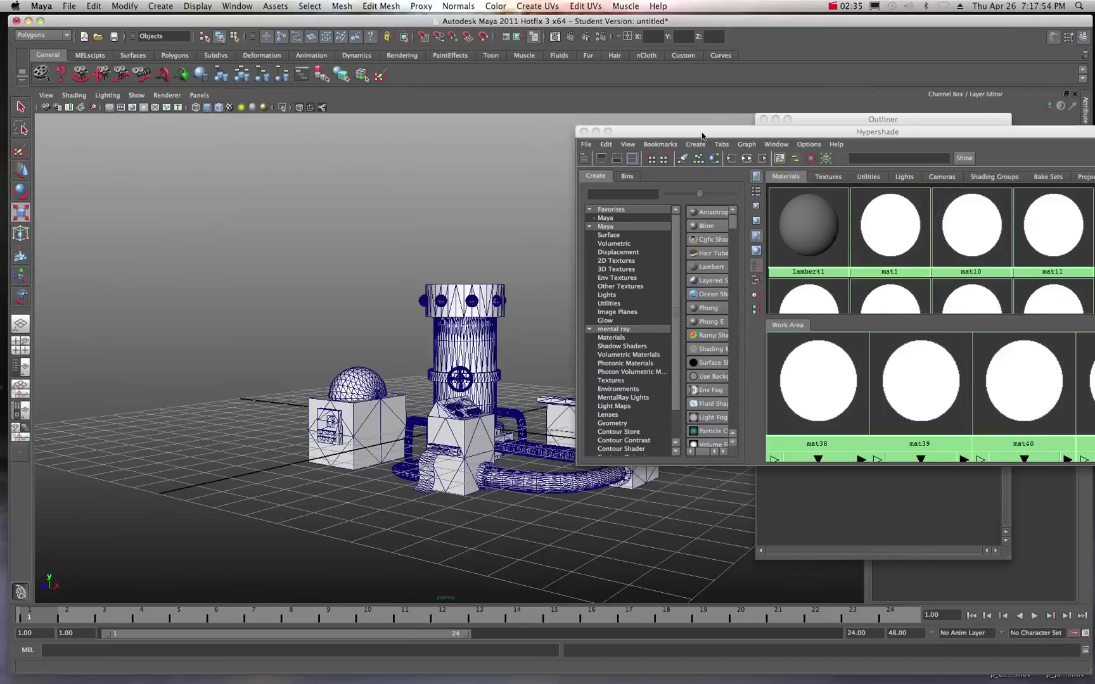
{"action": "left_click_drag", "start_coordinate": [665, 132], "coordinate": [1050, 154]}
{"action": "scroll", "coordinate": [527, 389], "scroll_direction": "up", "scroll_amount": 5}
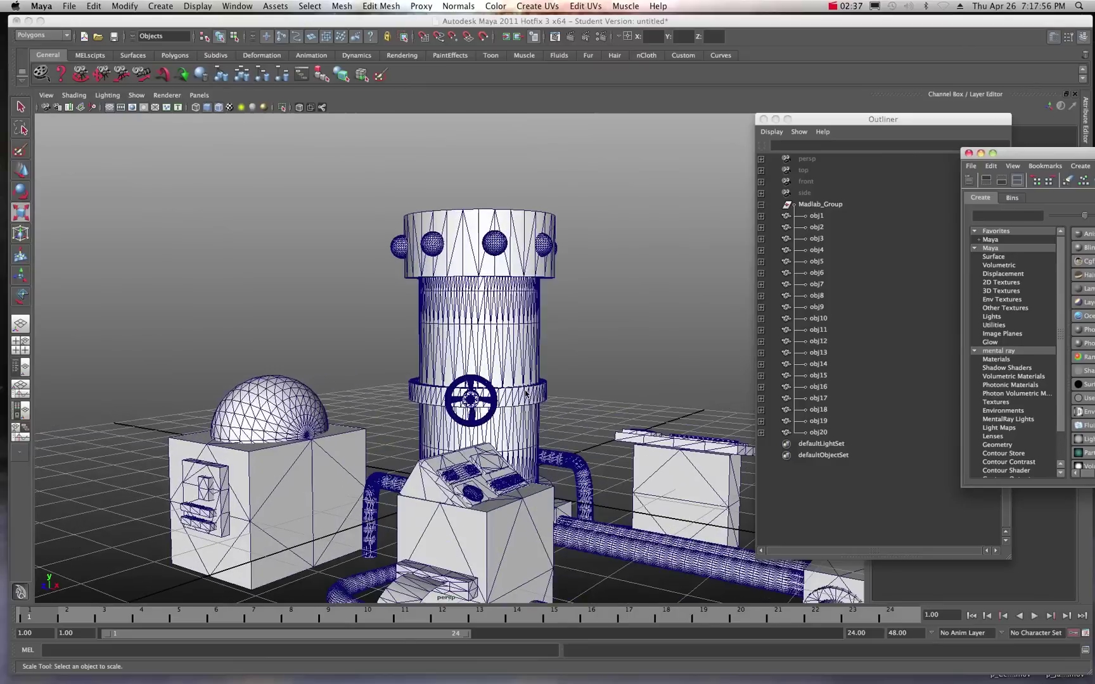
{"action": "mouse_move", "coordinate": [539, 408]}
{"action": "left_mouse_down", "text": "alt"}
{"action": "mouse_move", "coordinate": [277, 423]}
{"action": "mouse_move", "coordinate": [247, 397]}
{"action": "mouse_move", "coordinate": [310, 387]}
{"action": "mouse_move", "coordinate": [525, 413]}
{"action": "left_mouse_up", "text": "alt"}
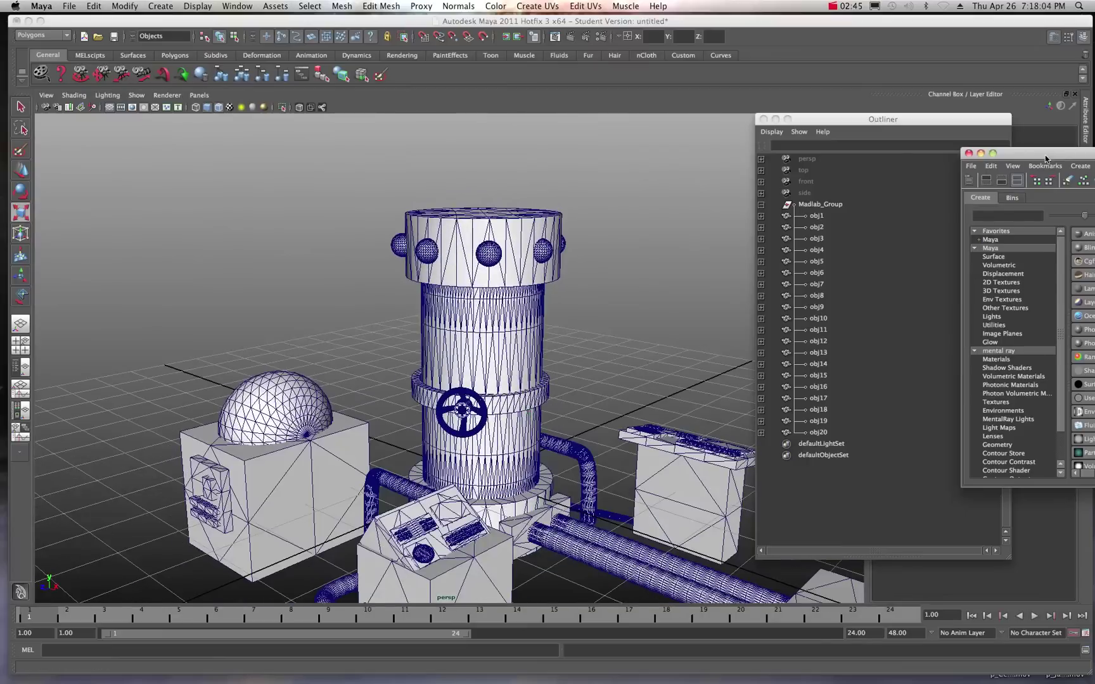
- Select the objects that use mat18 from the Hypershade and look for them across the whole model
{"action": "left_click_drag", "start_coordinate": [1044, 153], "coordinate": [617, 74]}
{"action": "scroll", "coordinate": [892, 207], "scroll_direction": "down", "scroll_amount": 3}
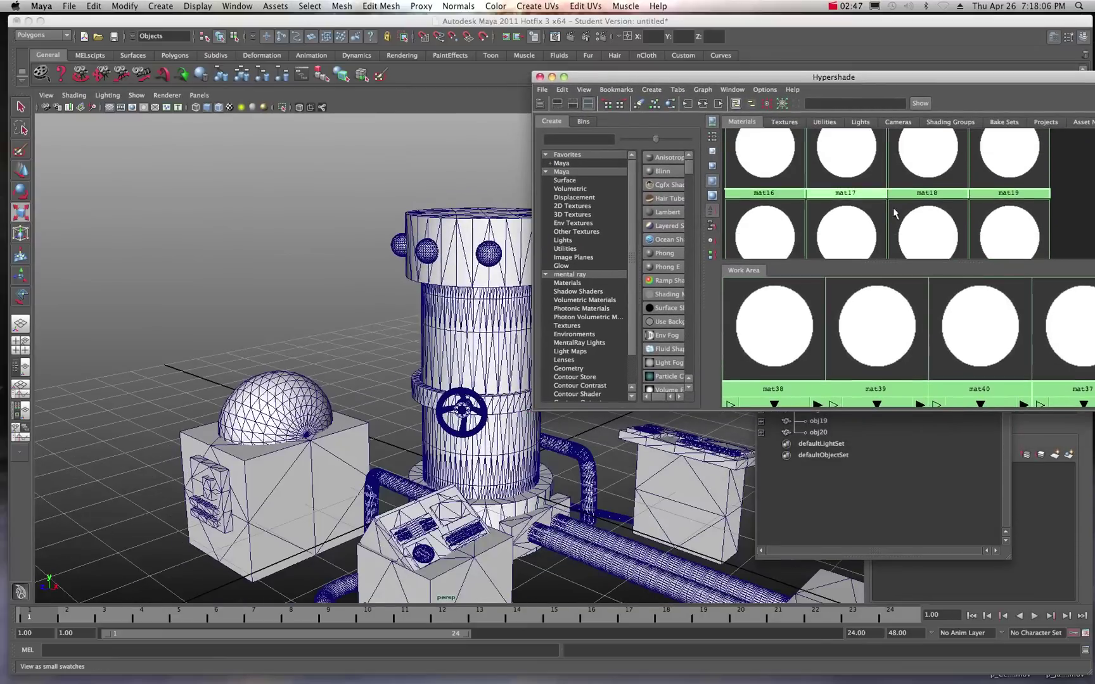
{"action": "left_click", "coordinate": [928, 170]}
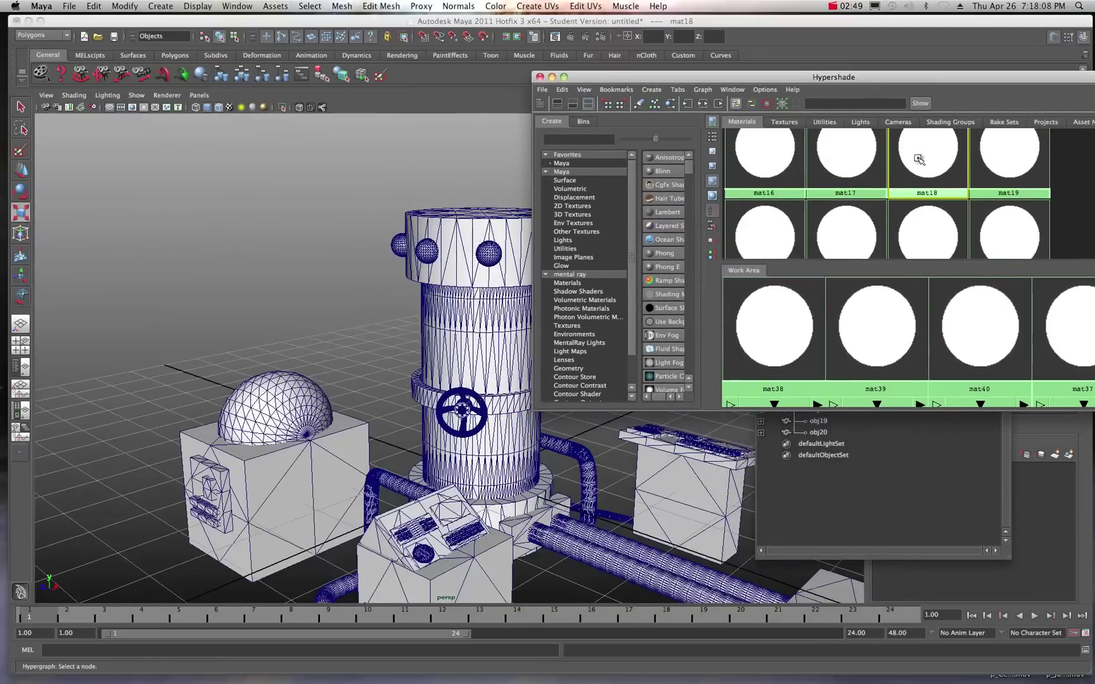
{"action": "right_click", "coordinate": [919, 159]}
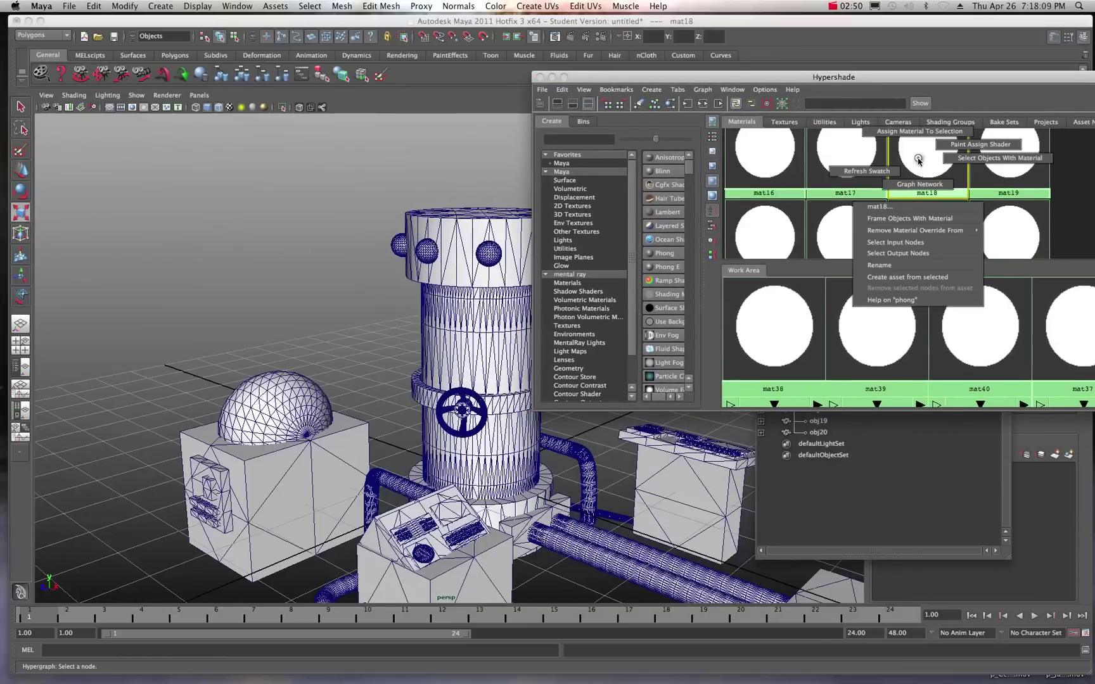
{"action": "left_click", "coordinate": [960, 159]}
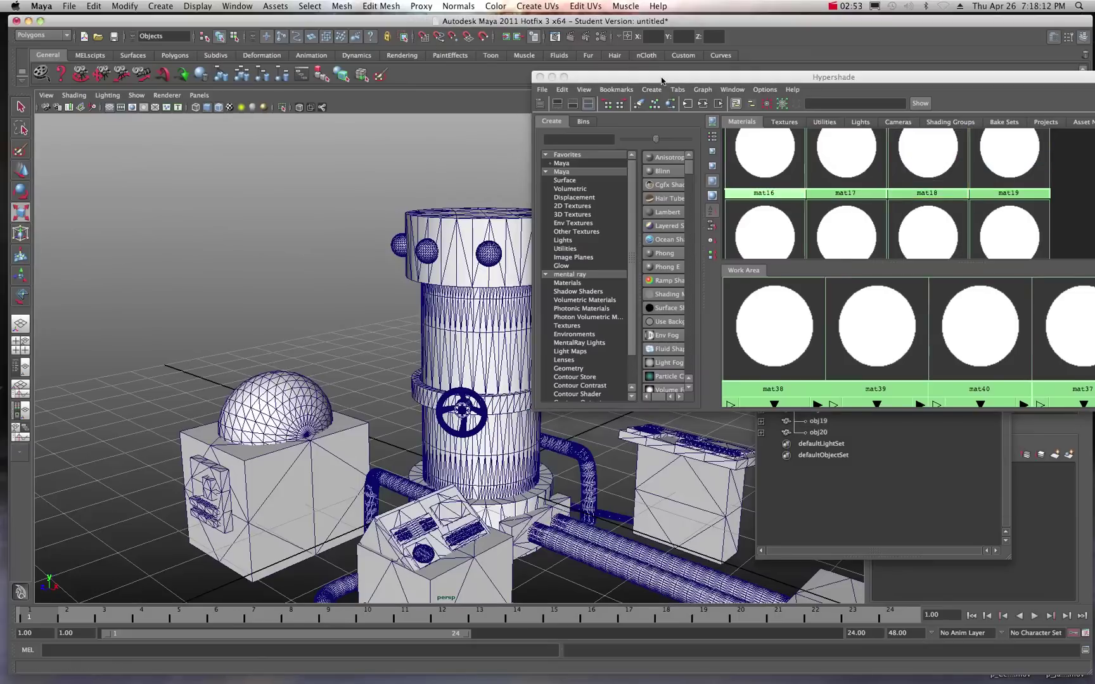
{"action": "left_click_drag", "start_coordinate": [661, 79], "coordinate": [864, 84]}
{"action": "scroll", "coordinate": [594, 341], "scroll_direction": "down", "scroll_amount": 3}
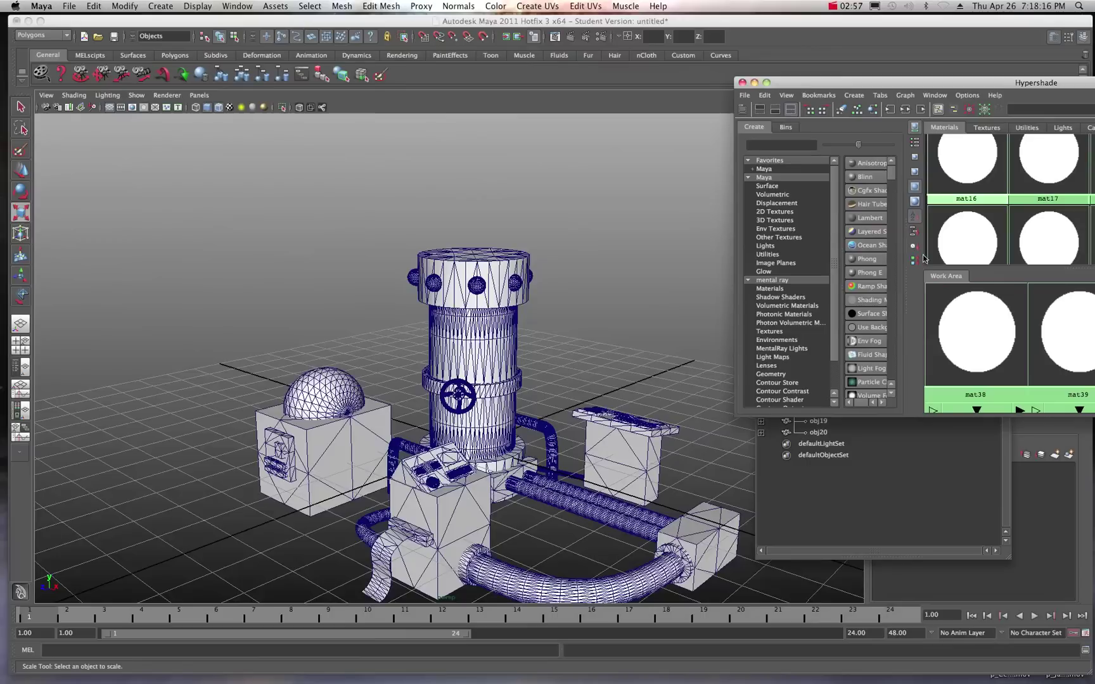
- Browse further through the imported materials in the Hypershade and select mat30
{"action": "left_click_drag", "start_coordinate": [985, 83], "coordinate": [718, 85]}
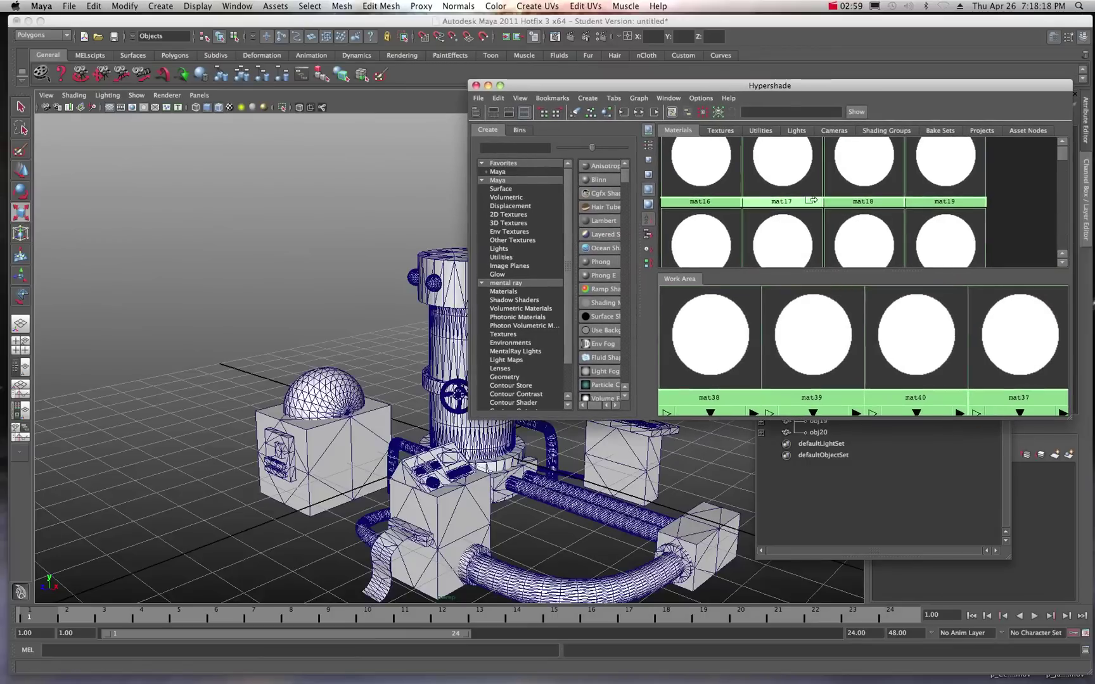
{"action": "left_click", "coordinate": [841, 161]}
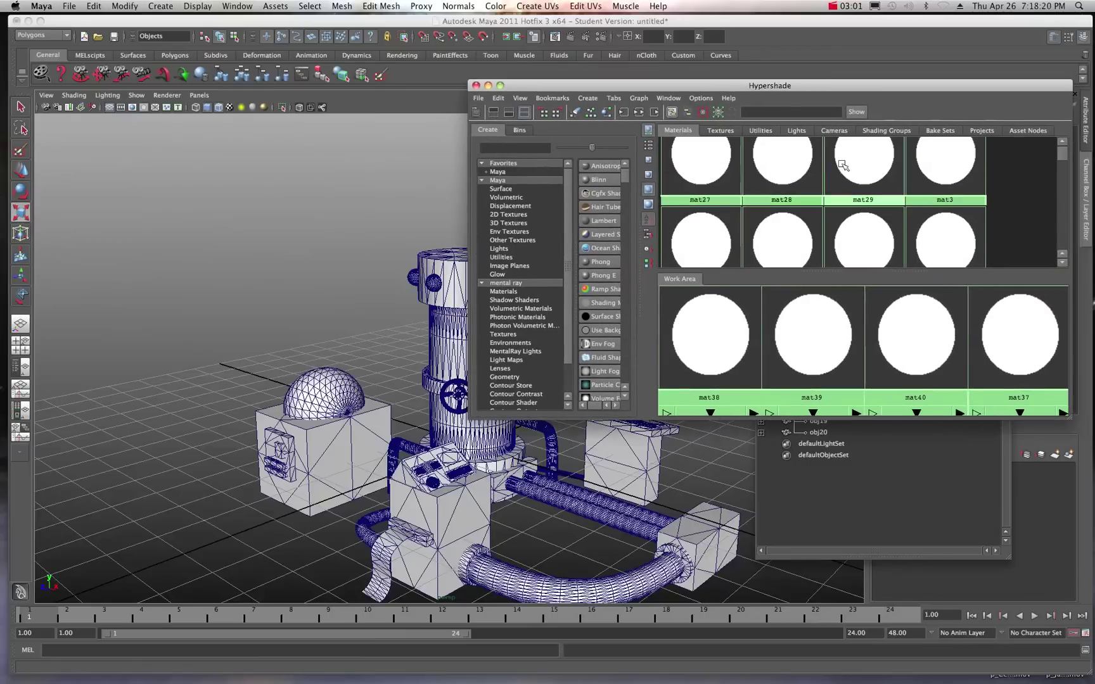
{"action": "left_click", "coordinate": [710, 336]}
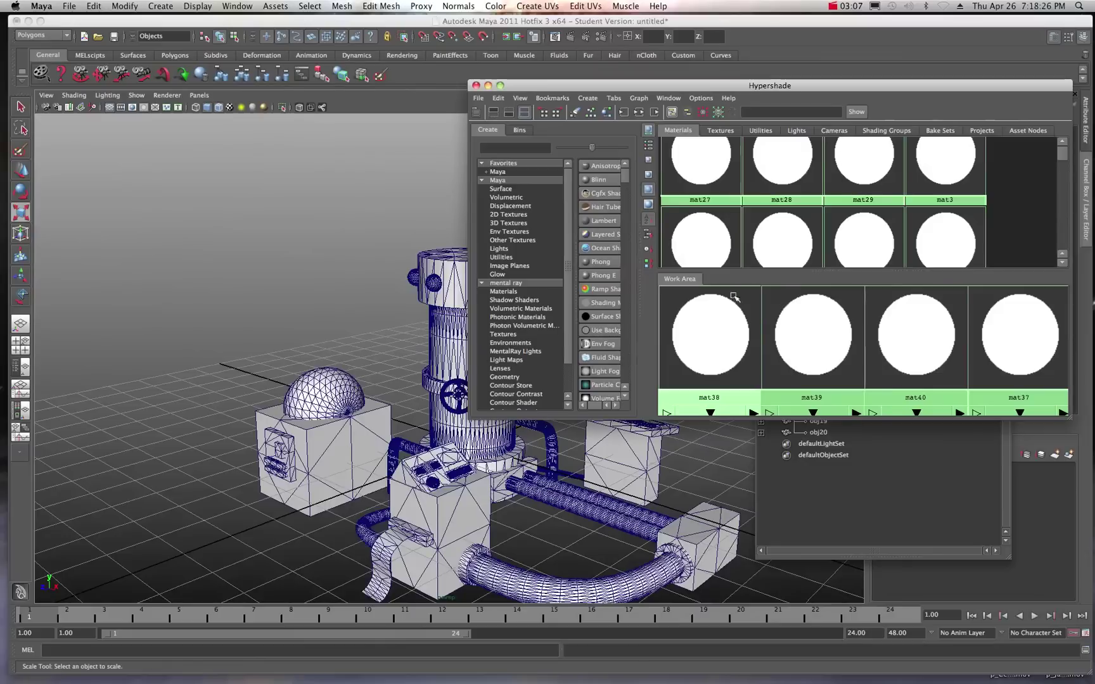
{"action": "left_click", "coordinate": [709, 238]}
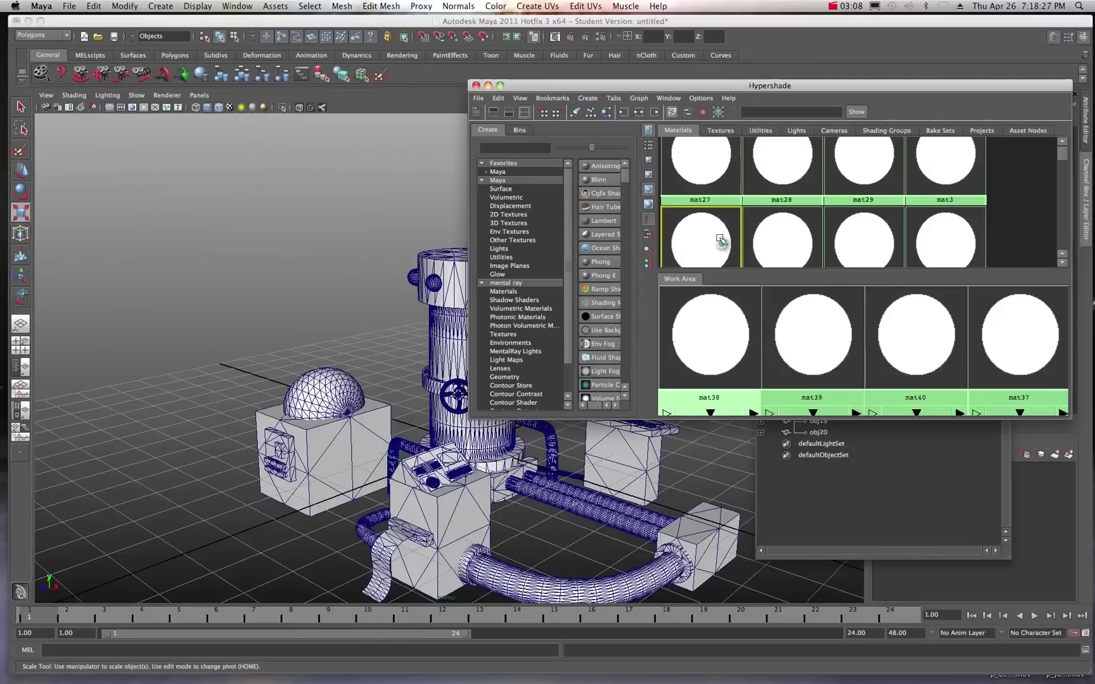
- Select the tall central cylinder, clear the floating windows off the viewport and show its mat37 material in the Attribute Editor
{"action": "left_click", "coordinate": [447, 337]}
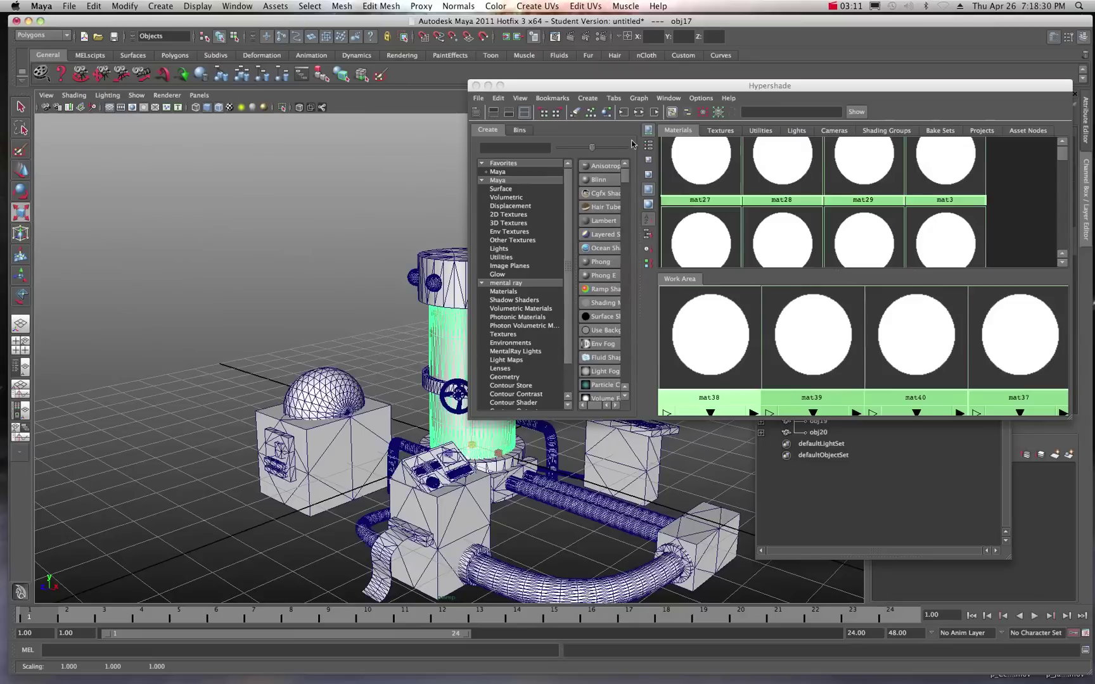
{"action": "left_click_drag", "start_coordinate": [619, 90], "coordinate": [1094, 82]}
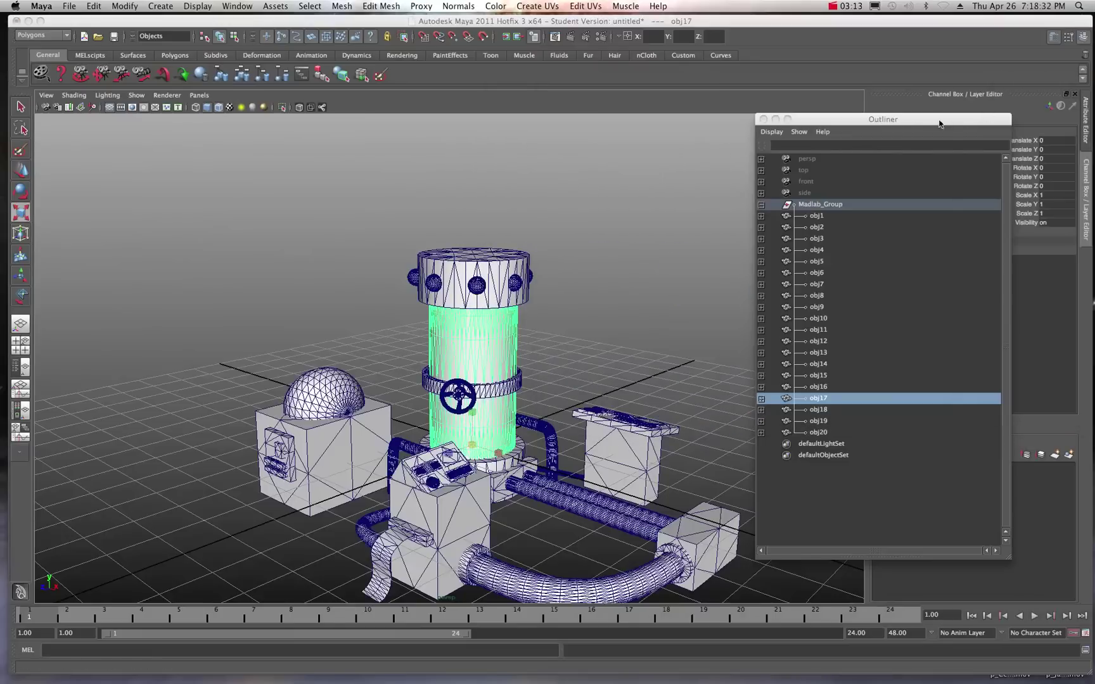
{"action": "left_click_drag", "start_coordinate": [909, 121], "coordinate": [1094, 127]}
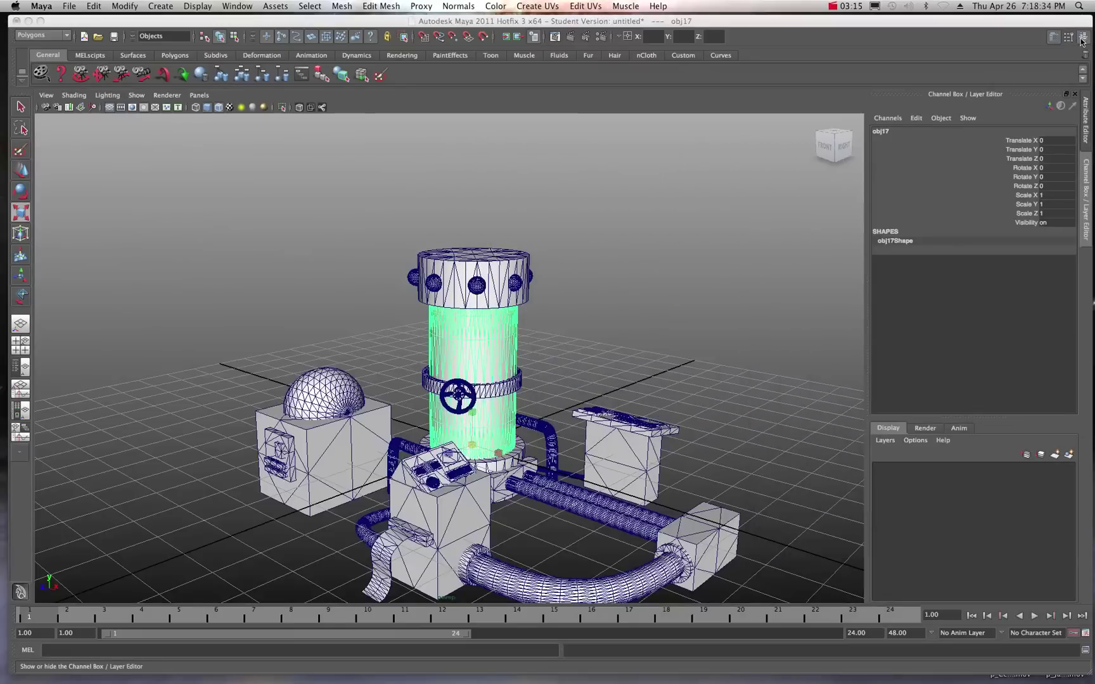
{"action": "key", "text": "ctrl+a"}
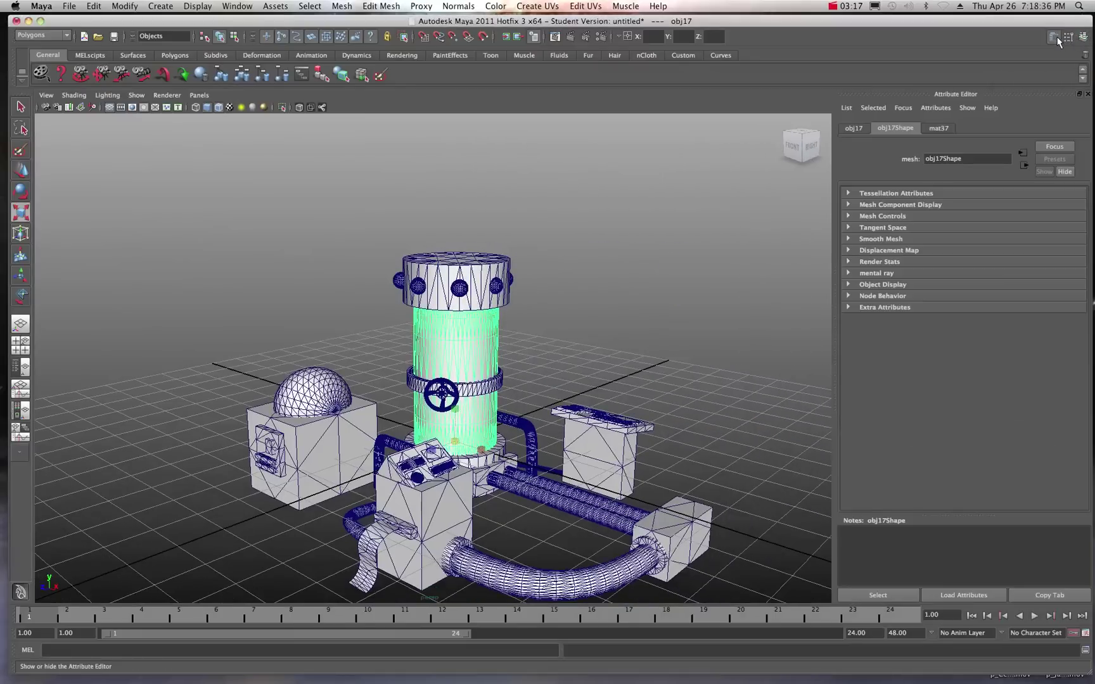
{"action": "left_click", "coordinate": [938, 128]}
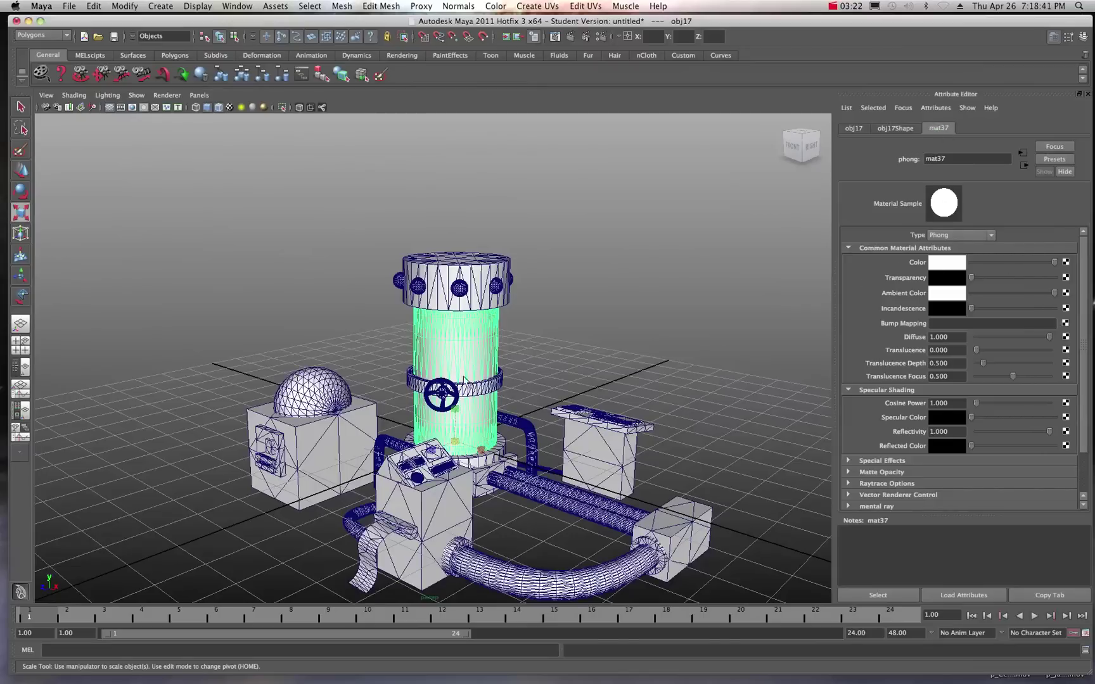
- Find mat37 in the Hypershade, select the faces that use it, and show the material's attributes in the Attribute Editor
{"action": "left_click_drag", "start_coordinate": [1094, 96], "coordinate": [885, 137]}
{"action": "scroll", "coordinate": [868, 246], "scroll_direction": "down", "scroll_amount": 3}
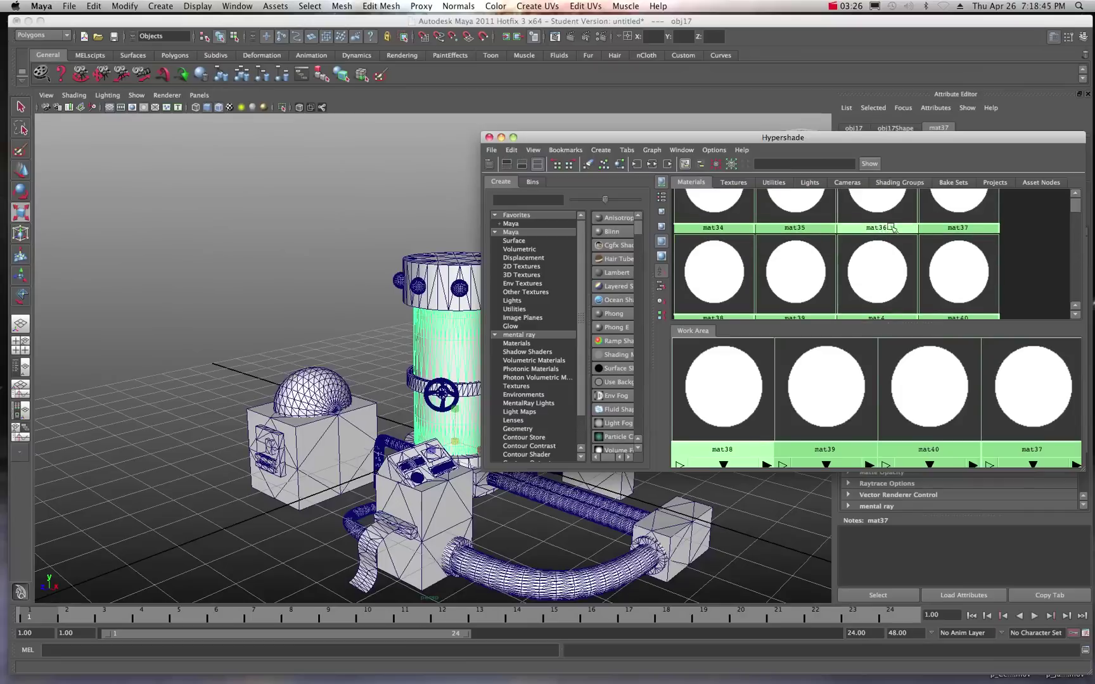
{"action": "left_click", "coordinate": [949, 208]}
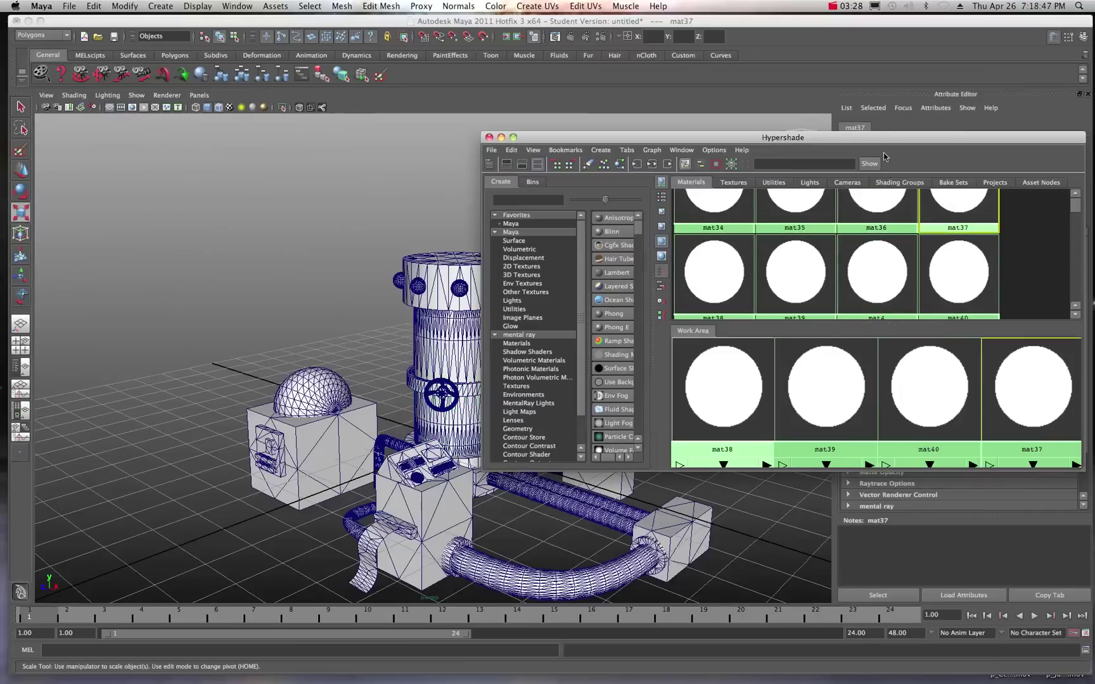
{"action": "mouse_move", "coordinate": [955, 210]}
{"action": "right_mouse_down"}
{"action": "mouse_move", "coordinate": [986, 203]}
{"action": "mouse_move", "coordinate": [997, 216]}
{"action": "right_mouse_up"}
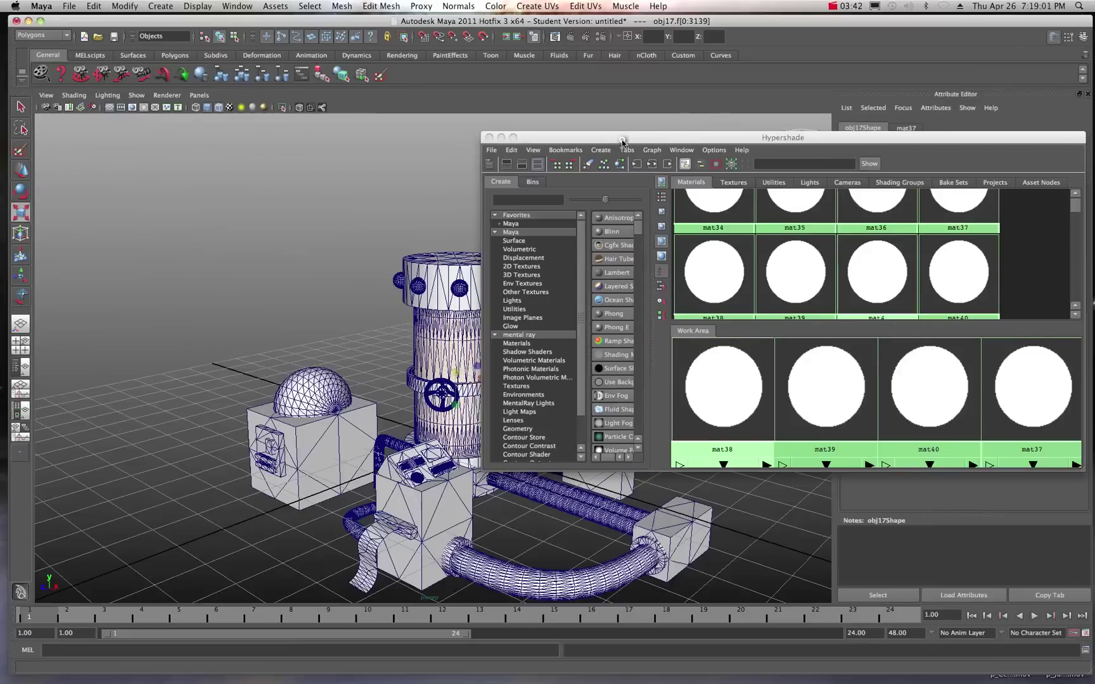
{"action": "left_click_drag", "start_coordinate": [622, 140], "coordinate": [1094, 134]}
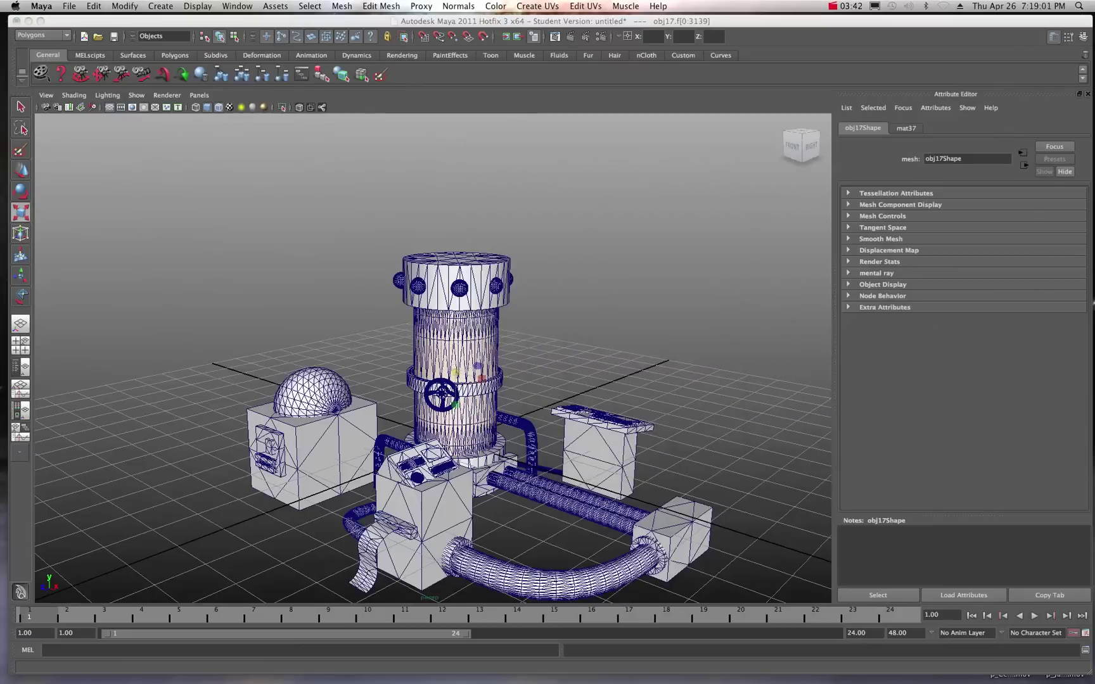
{"action": "left_click", "coordinate": [910, 127]}
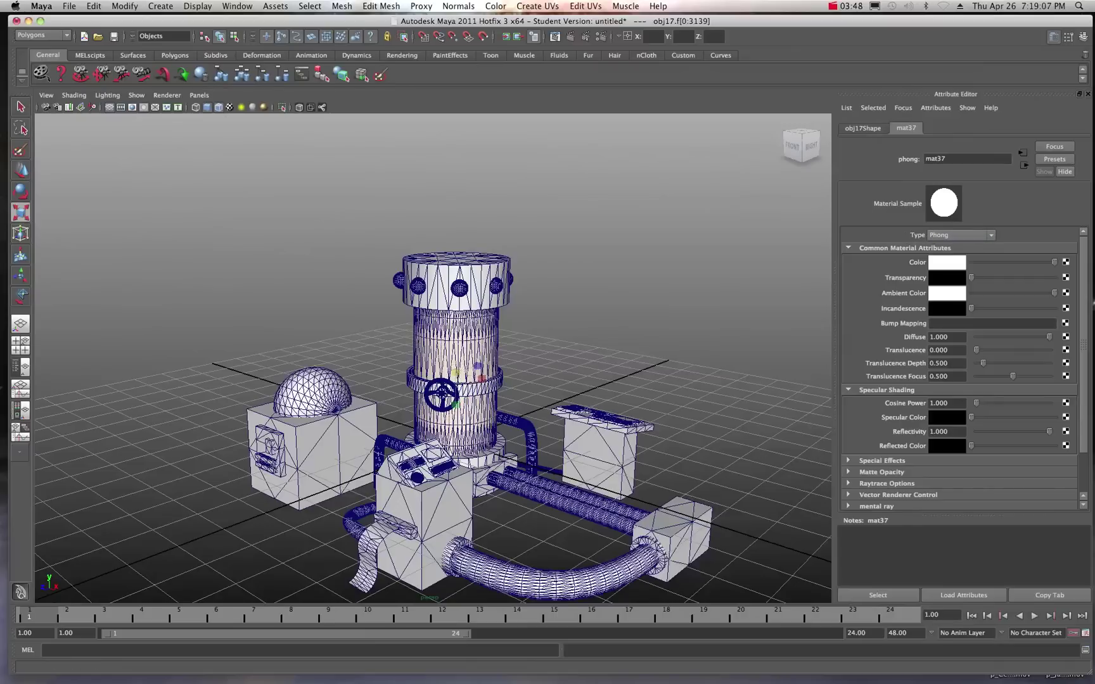
{"action": "left_click_drag", "start_coordinate": [1094, 99], "coordinate": [774, 93]}
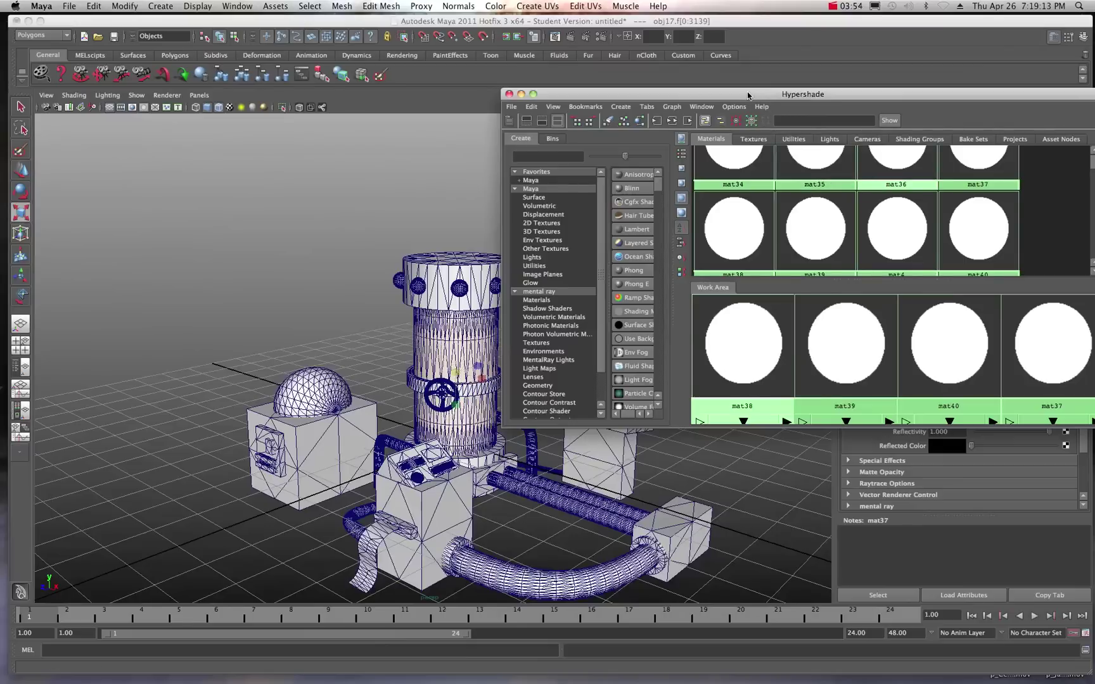
{"action": "left_click_drag", "start_coordinate": [747, 93], "coordinate": [1094, 48]}
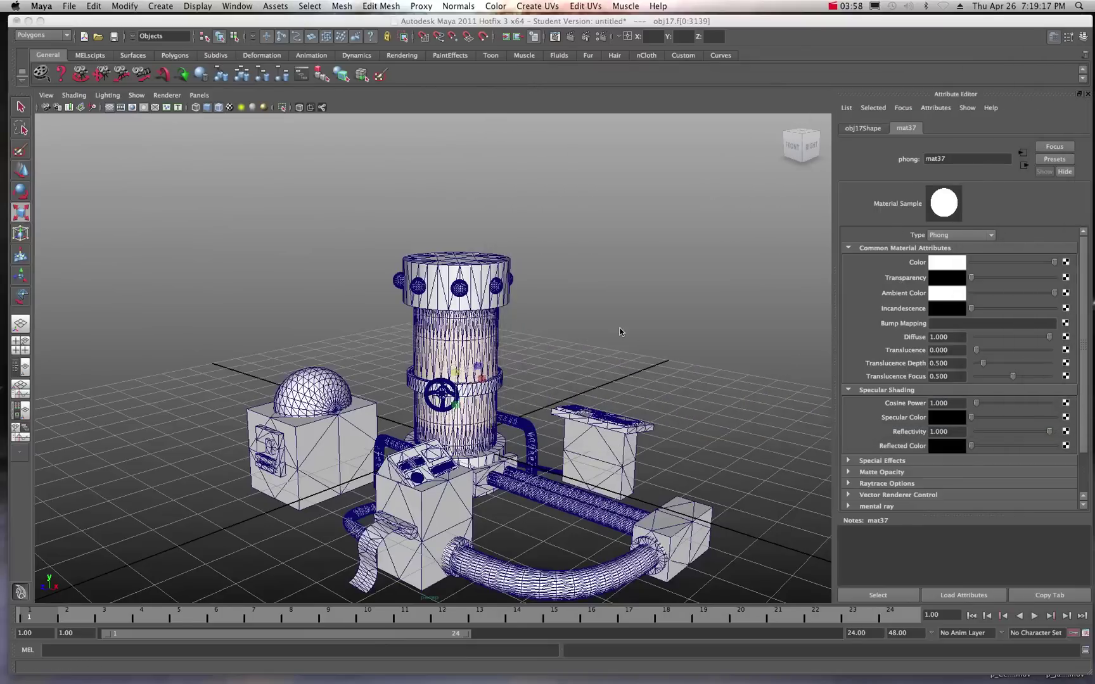
{"action": "scroll", "coordinate": [619, 332], "scroll_direction": "down", "scroll_amount": 2}
{"action": "key", "text": "r"}
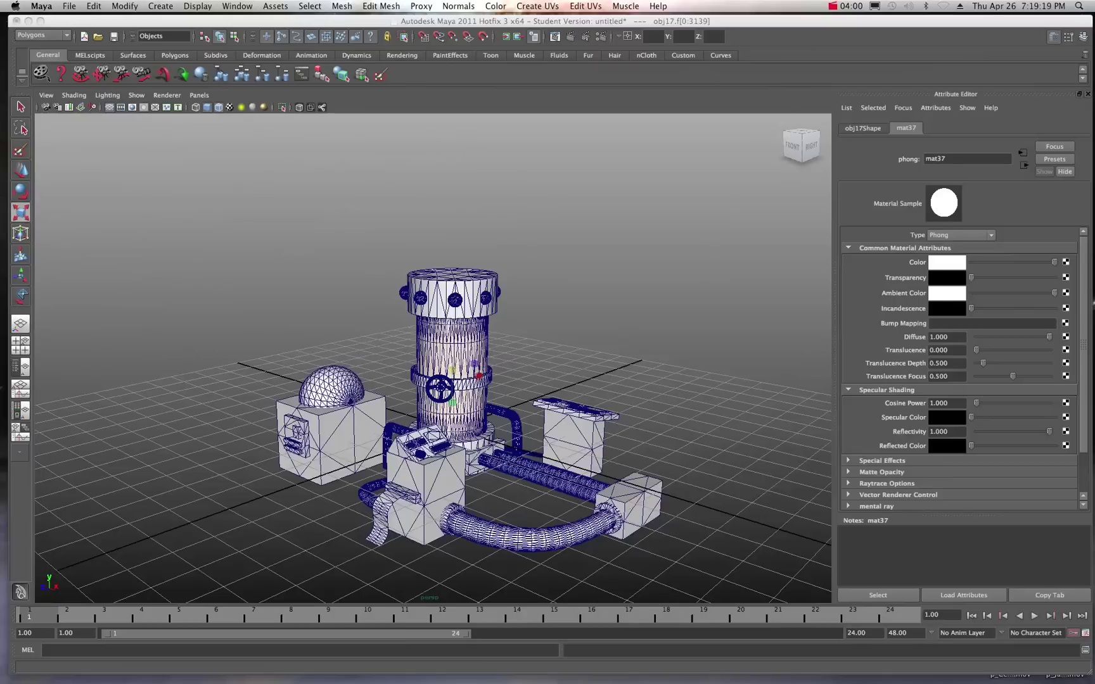
- Bring the Hypershade back over the viewport and return to the start of its material list
{"action": "left_click_drag", "start_coordinate": [1094, 69], "coordinate": [369, 115]}
{"action": "scroll", "coordinate": [541, 233], "scroll_direction": "up", "scroll_amount": 5}
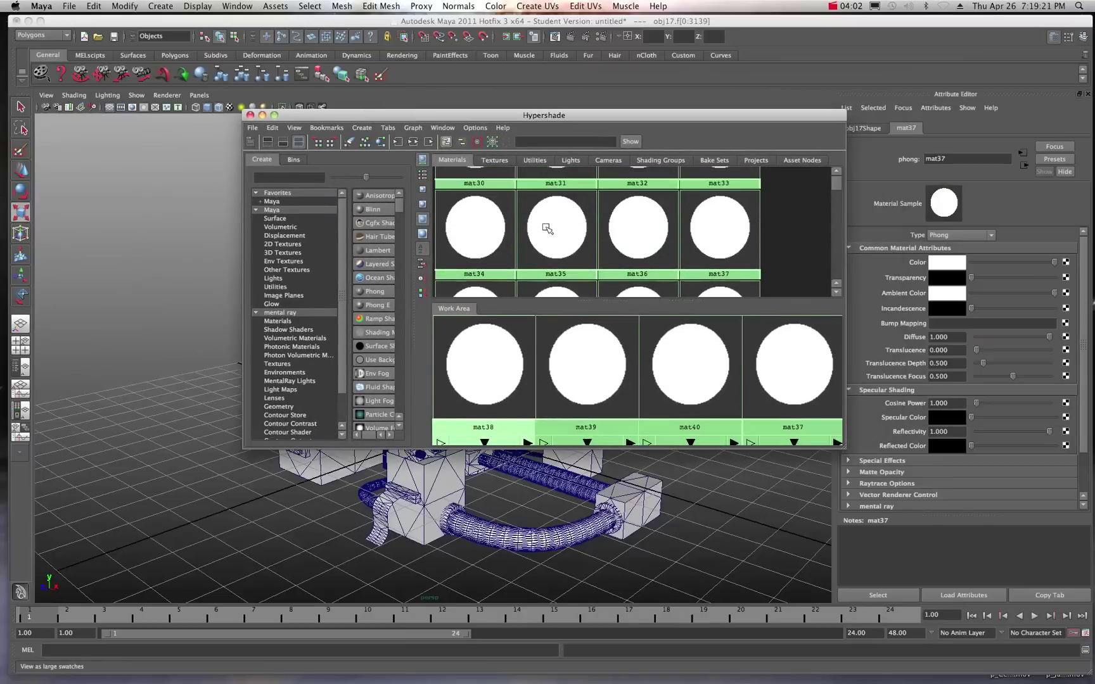
{"action": "scroll", "coordinate": [547, 229], "scroll_direction": "up", "scroll_amount": 10}
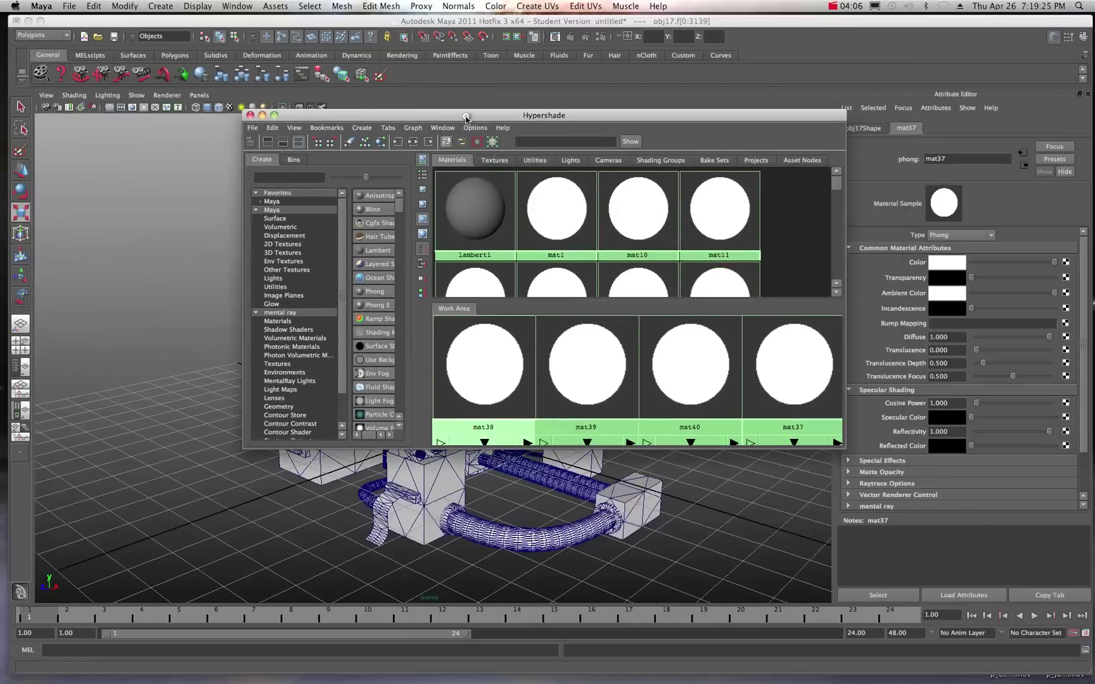
- Clear the Hypershade off the viewport, select Madlab_Group in the Outliner and assign the existing lambert1 material to the whole group
{"action": "left_click_drag", "start_coordinate": [466, 118], "coordinate": [1094, 109]}
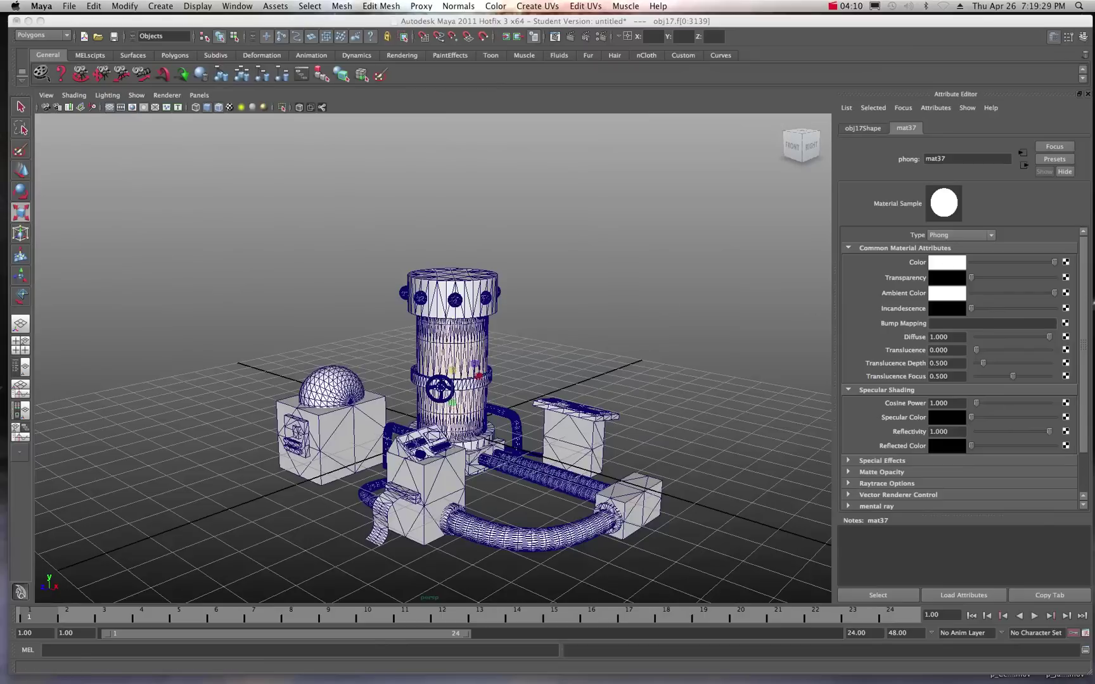
{"action": "left_click", "coordinate": [797, 208]}
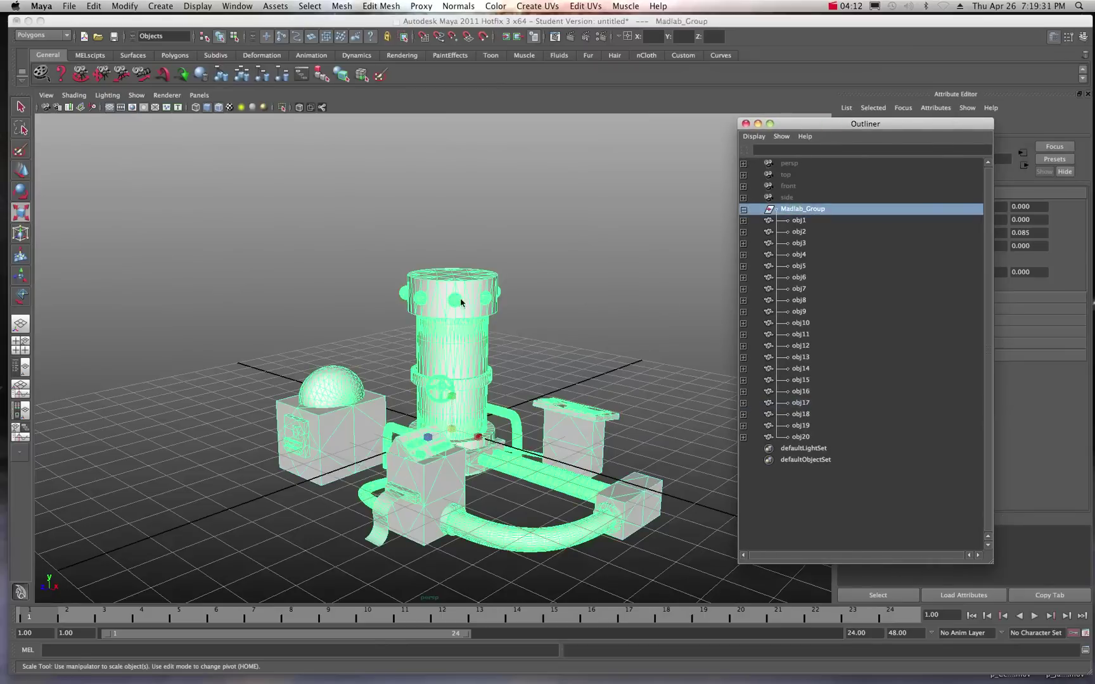
{"action": "right_click_drag", "start_coordinate": [439, 292], "coordinate": [512, 232]}
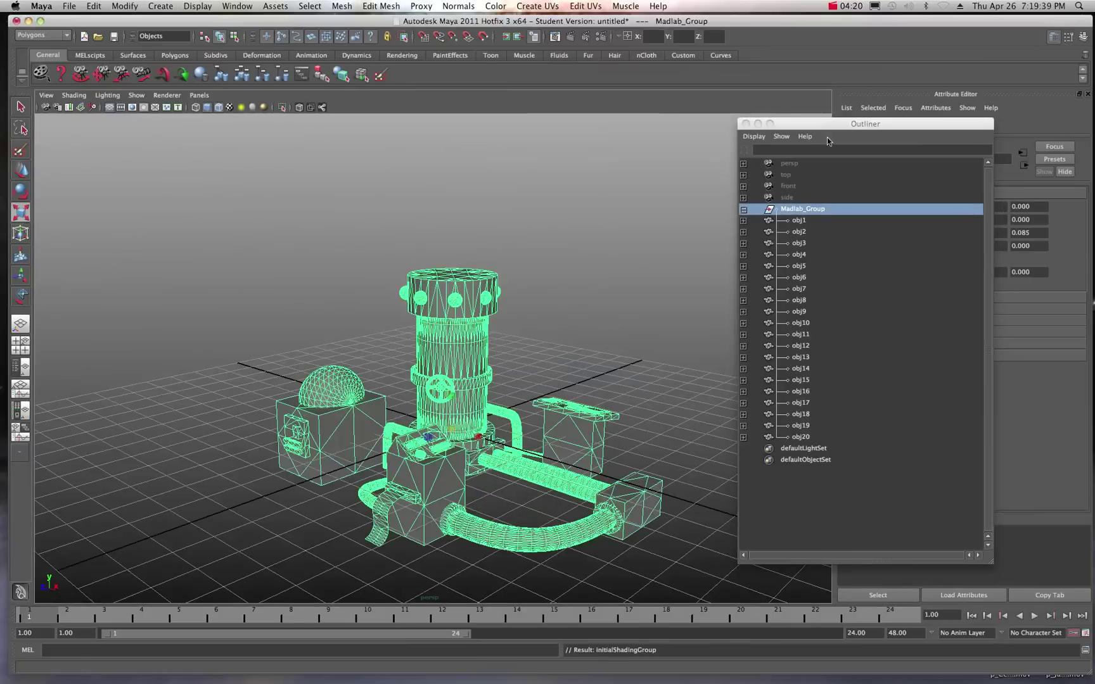
- Bring the Hypershade back over the viewport and delete all unused nodes to remove the imported materials
{"action": "left_click_drag", "start_coordinate": [834, 126], "coordinate": [528, 134]}
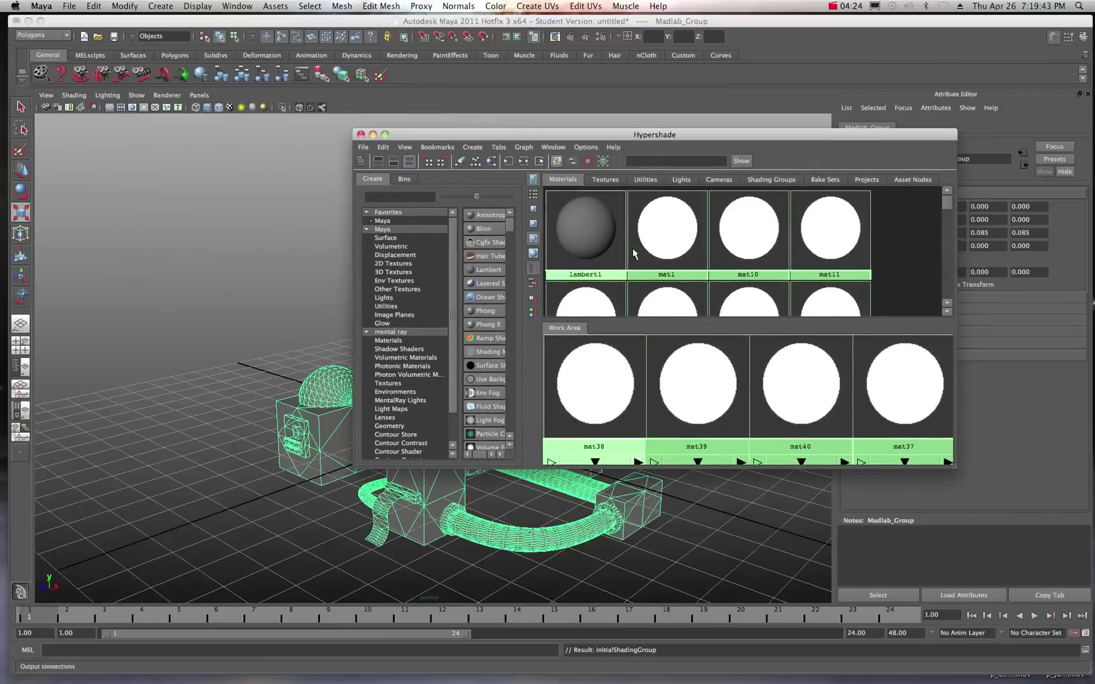
{"action": "left_click", "coordinate": [382, 148]}
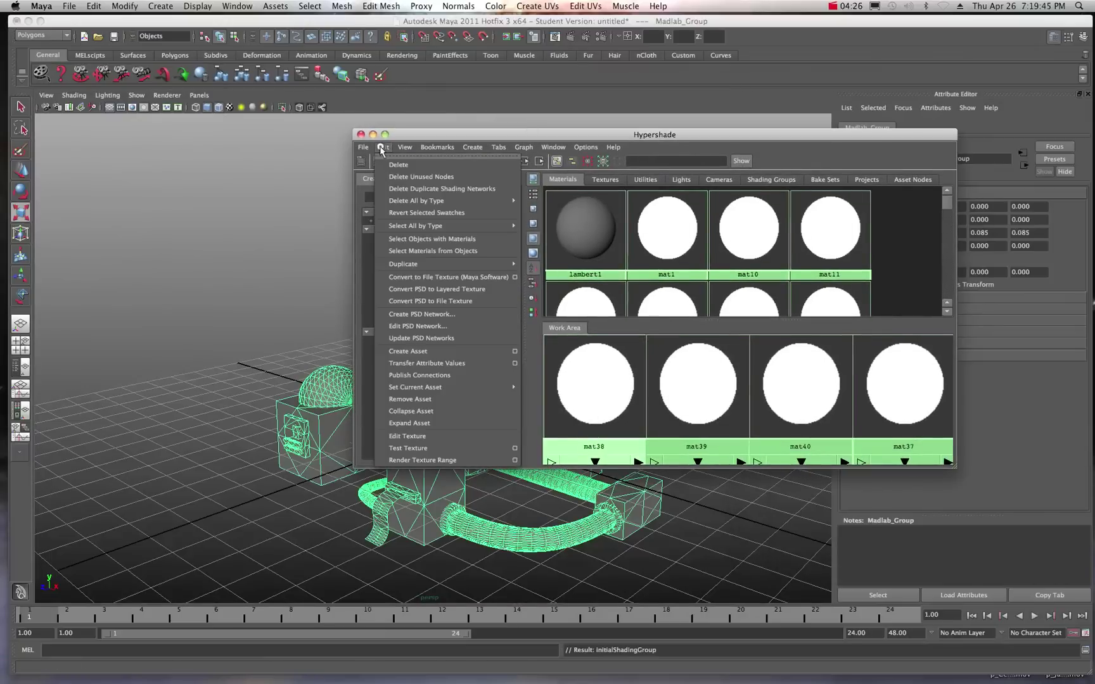
{"action": "left_click", "coordinate": [443, 180]}
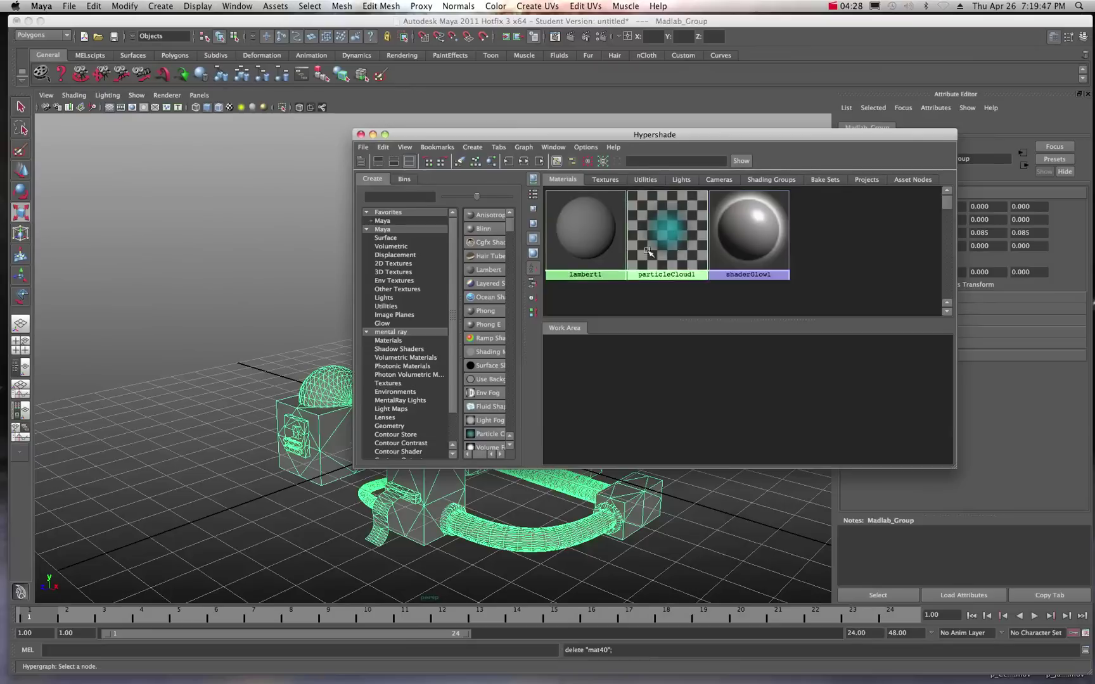
{"action": "left_click_drag", "start_coordinate": [506, 139], "coordinate": [549, 128]}
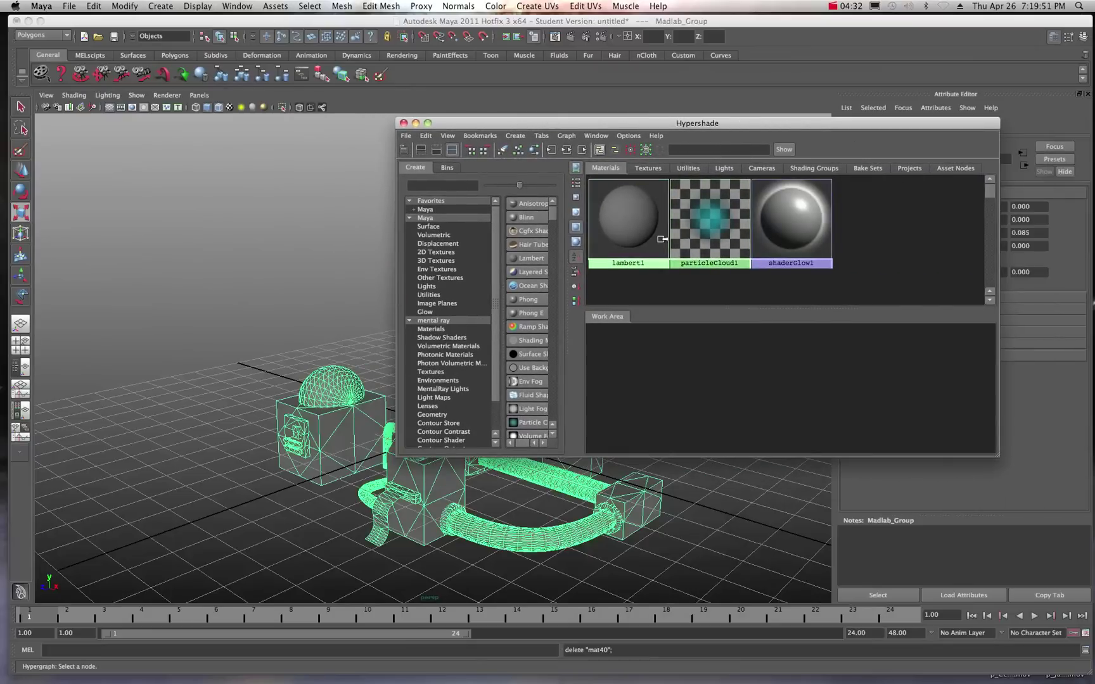
- Select the box beneath the dome, view it up close and undo its accidental scaling
{"action": "left_click", "coordinate": [331, 433]}
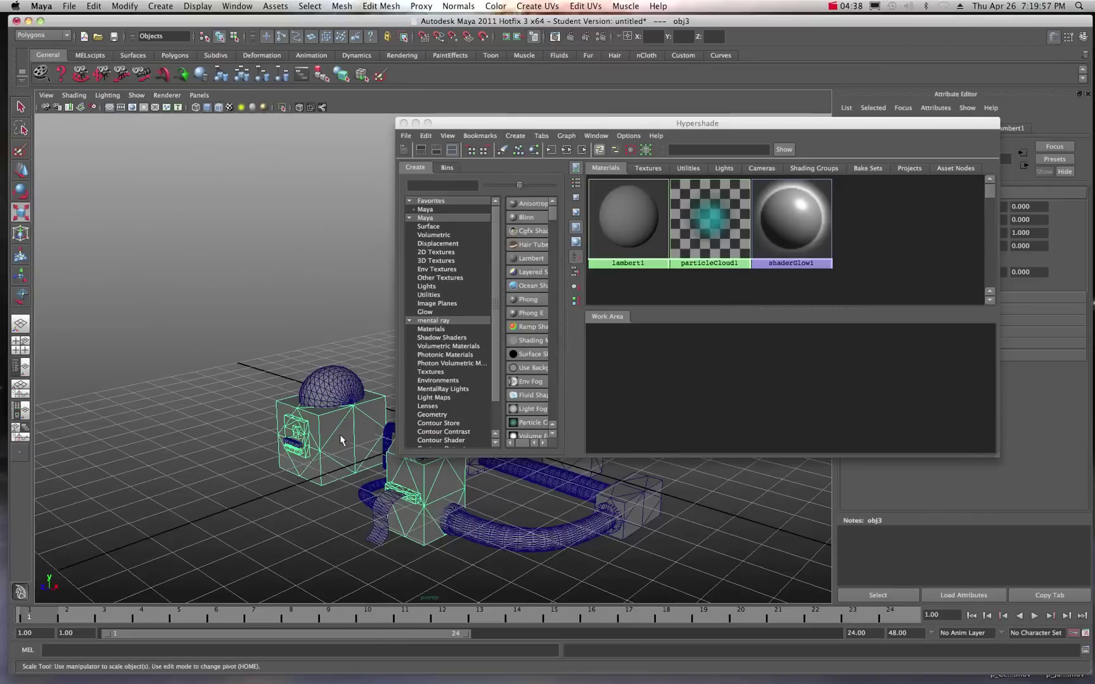
{"action": "mouse_move", "coordinate": [500, 126]}
{"action": "left_mouse_down"}
{"action": "mouse_move", "coordinate": [619, 92]}
{"action": "mouse_move", "coordinate": [497, 116]}
{"action": "left_mouse_up"}
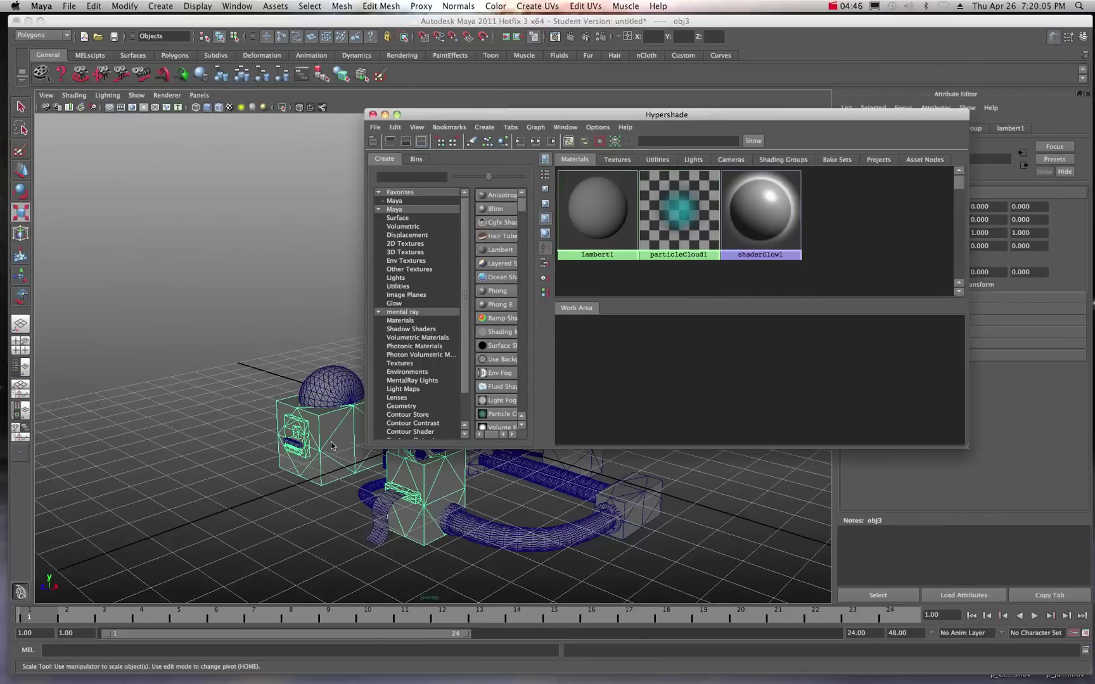
{"action": "scroll", "coordinate": [285, 440], "scroll_direction": "up", "scroll_amount": 4}
{"action": "left_click_drag", "start_coordinate": [252, 467], "coordinate": [400, 450], "text": "alt"}
{"action": "middle_click_drag", "start_coordinate": [453, 517], "coordinate": [432, 524]}
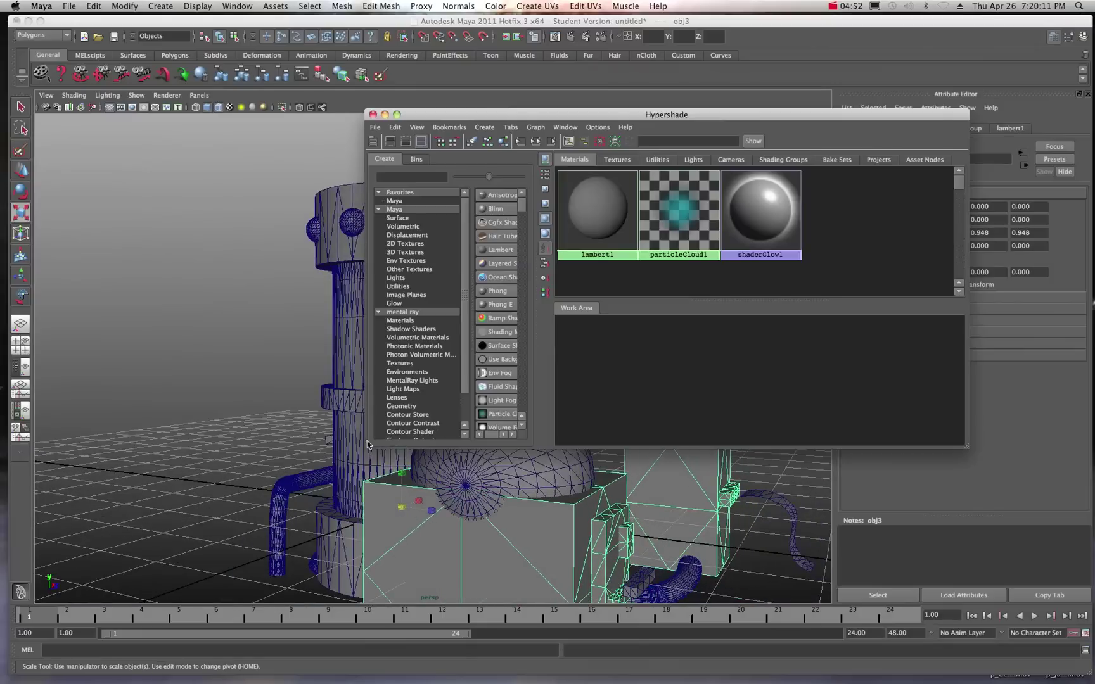
{"action": "left_click", "coordinate": [92, 6]}
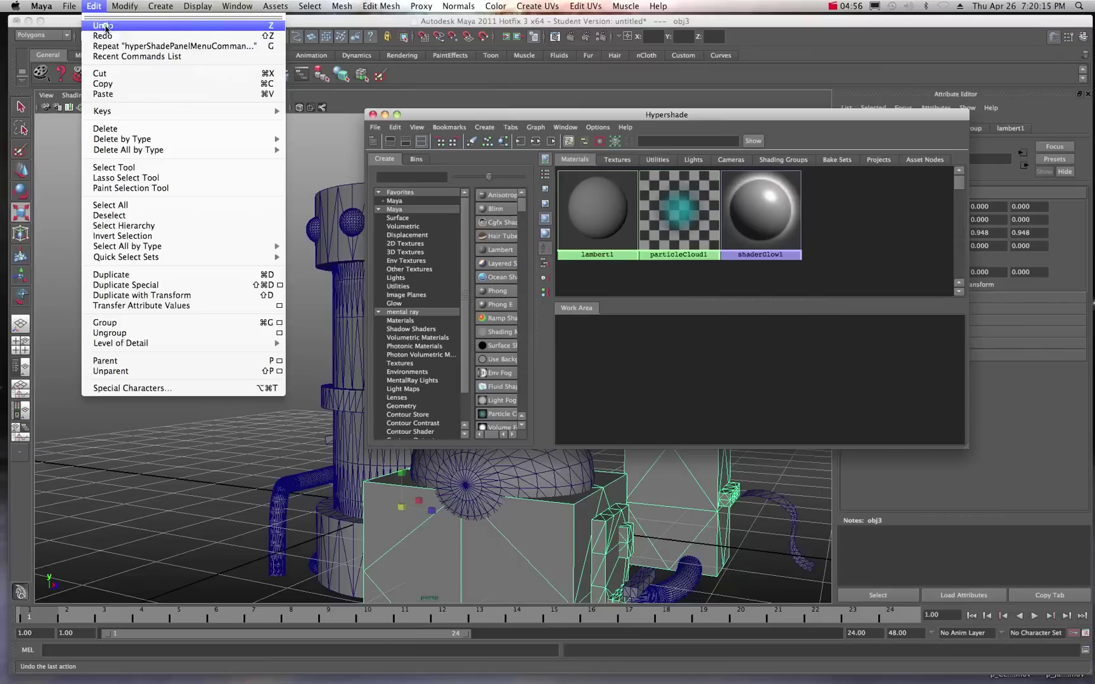
{"action": "left_click", "coordinate": [102, 25]}
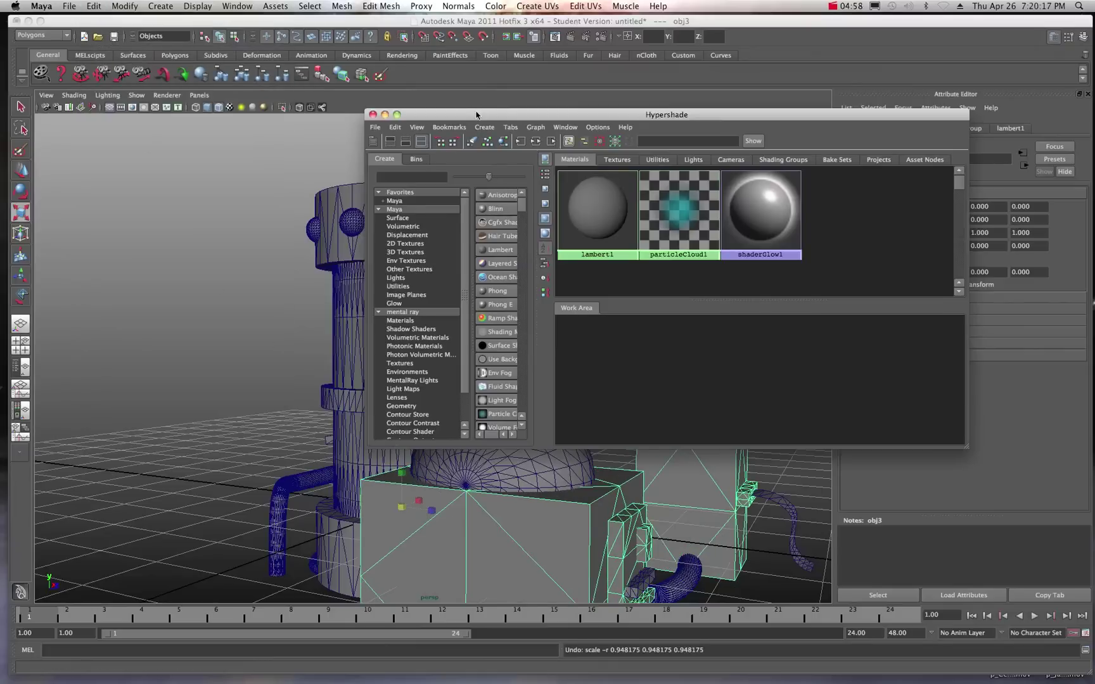
- Move the Hypershade off the viewport, deselect the box and examine the whole model from the front
{"action": "left_click_drag", "start_coordinate": [476, 114], "coordinate": [1094, 196]}
{"action": "scroll", "coordinate": [536, 397], "scroll_direction": "down", "scroll_amount": 8}
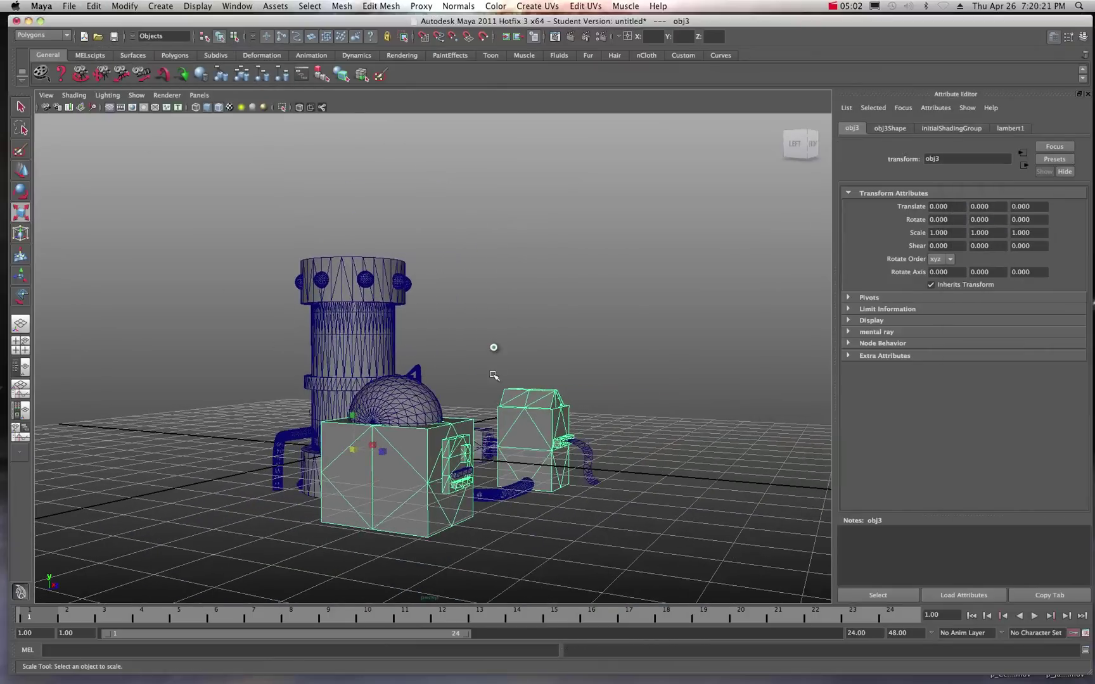
{"action": "left_click", "coordinate": [490, 399]}
{"action": "scroll", "coordinate": [491, 402], "scroll_direction": "up", "scroll_amount": 5}
{"action": "left_click_drag", "start_coordinate": [462, 379], "coordinate": [412, 382], "text": "alt"}
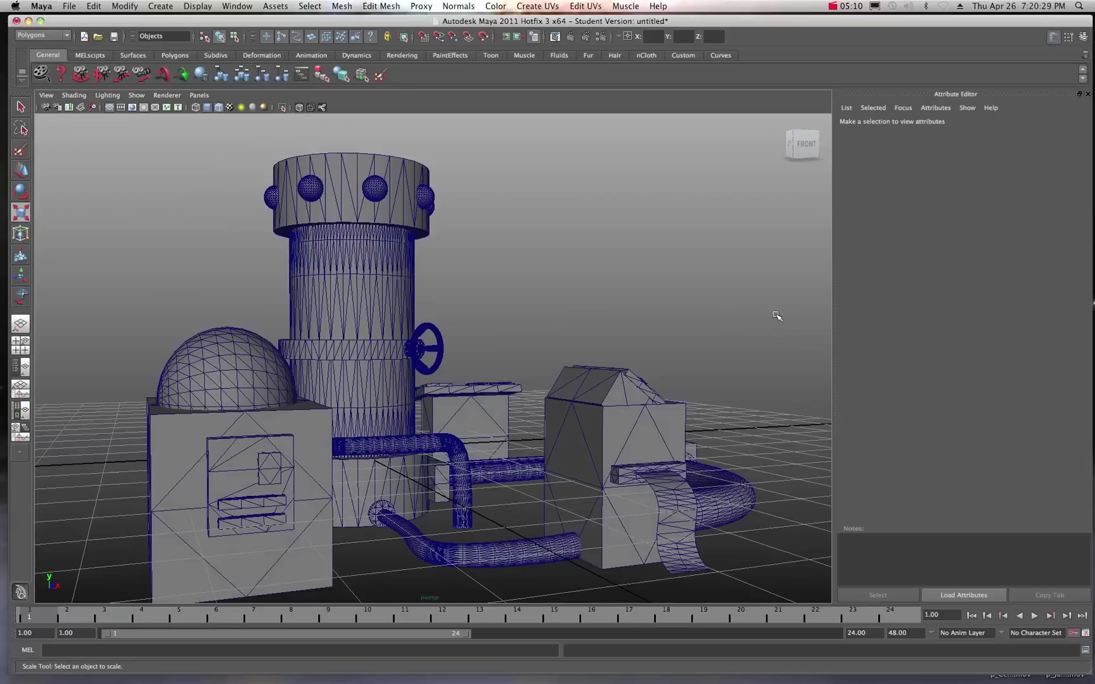
- Select Madlab_Group in the Outliner, collapse its hierarchy and clear the Outliner off the viewport
{"action": "left_click_drag", "start_coordinate": [1094, 119], "coordinate": [736, 118]}
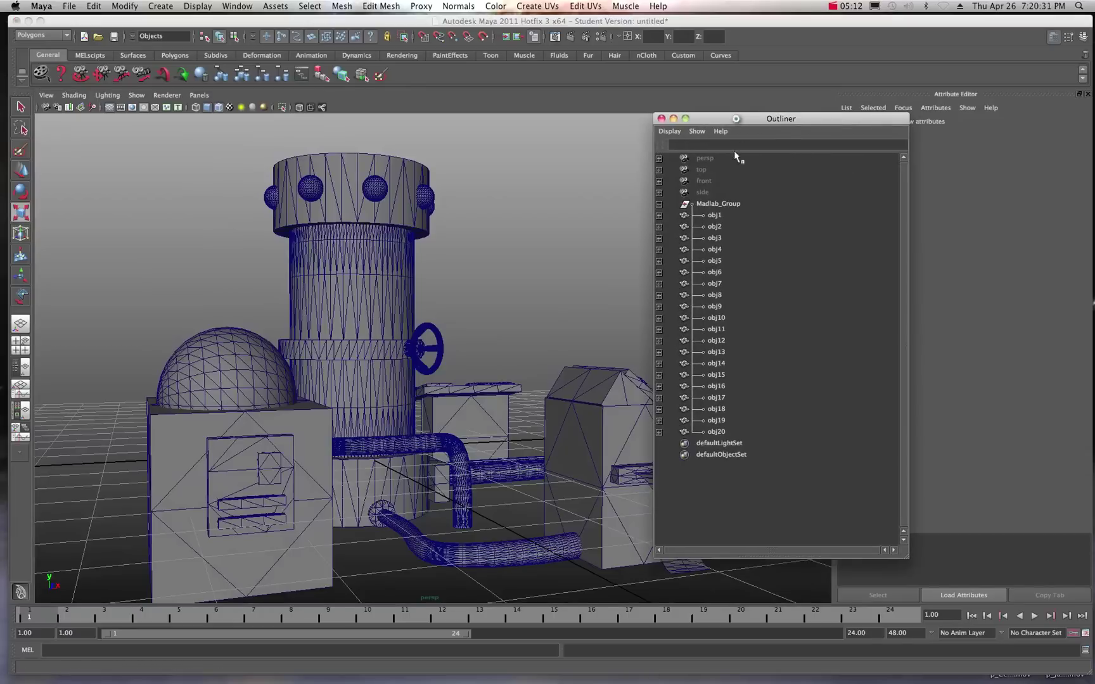
{"action": "left_click", "coordinate": [706, 204]}
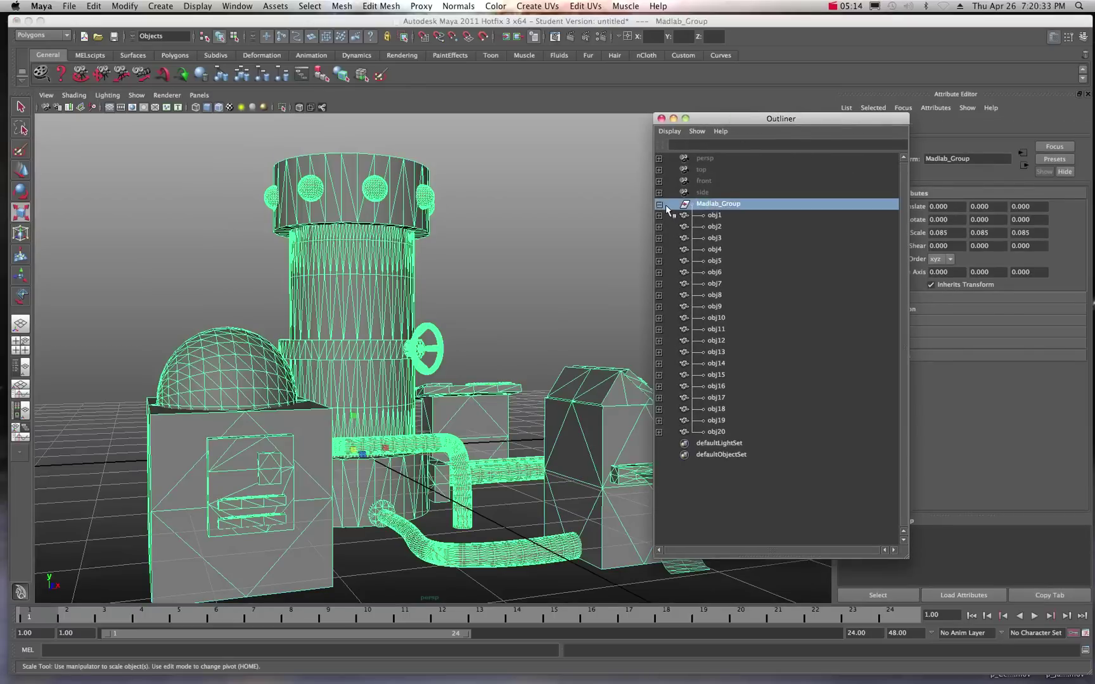
{"action": "left_click", "coordinate": [660, 204]}
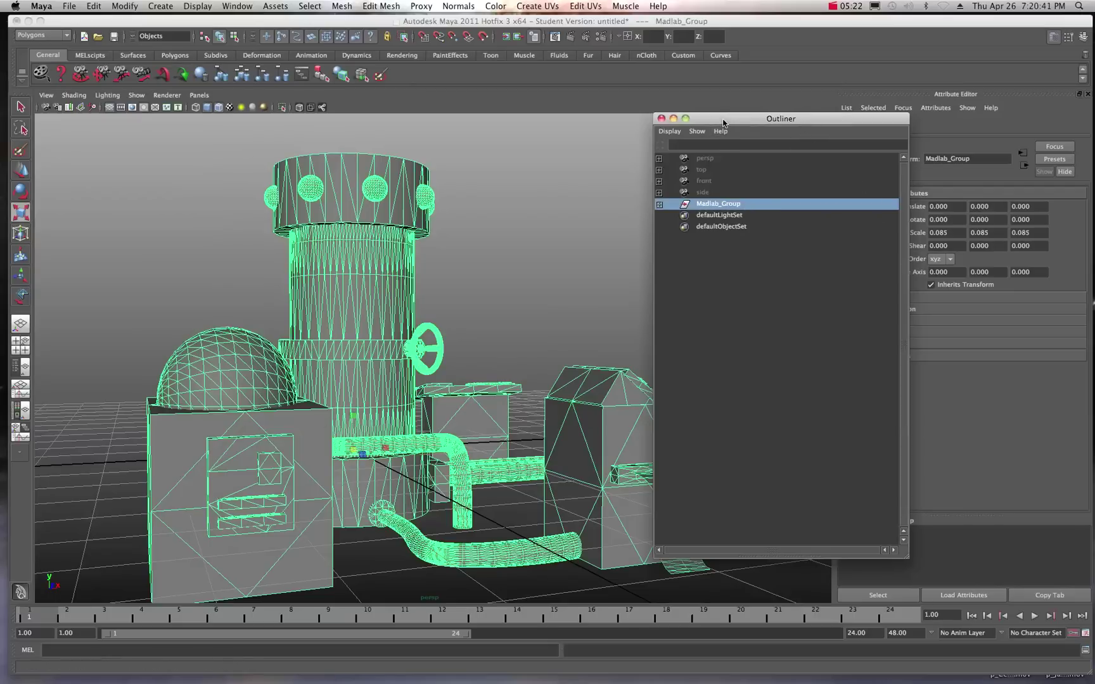
{"action": "left_click_drag", "start_coordinate": [723, 118], "coordinate": [1094, 118]}
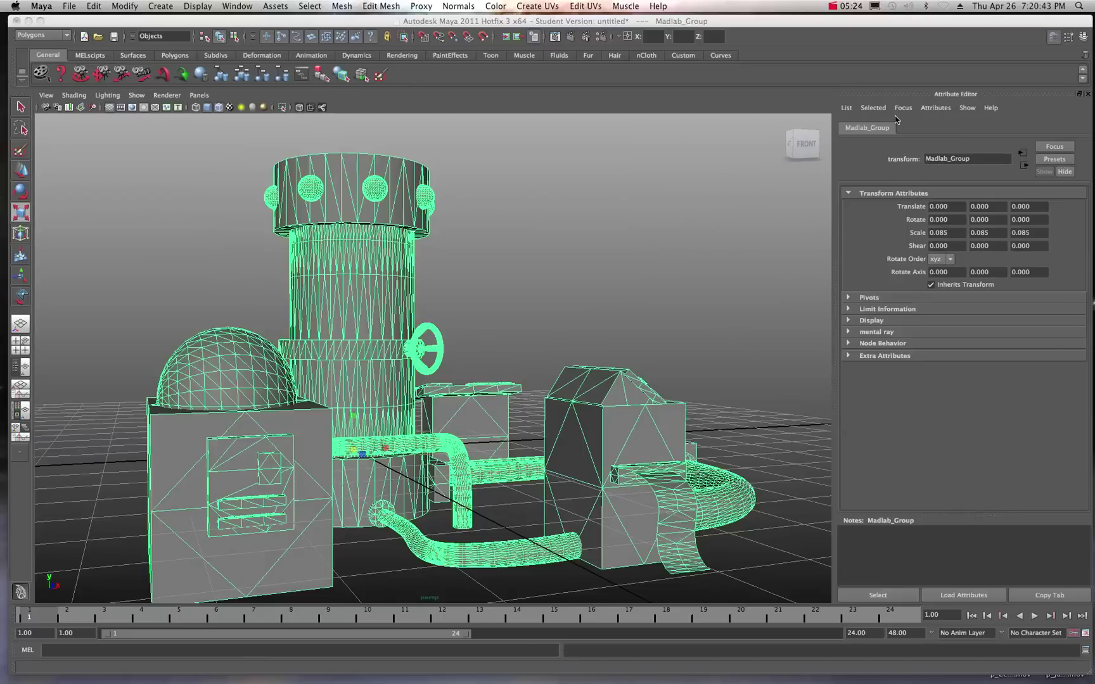